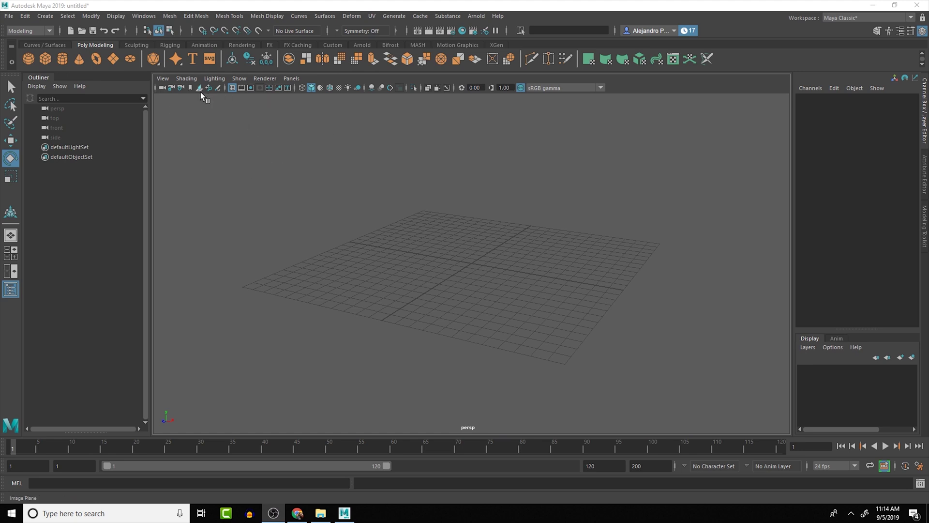
# Step: Switch the menu set to Rigging and look through the Skeleton menu's Create Joints
pyautogui.click(169, 44)
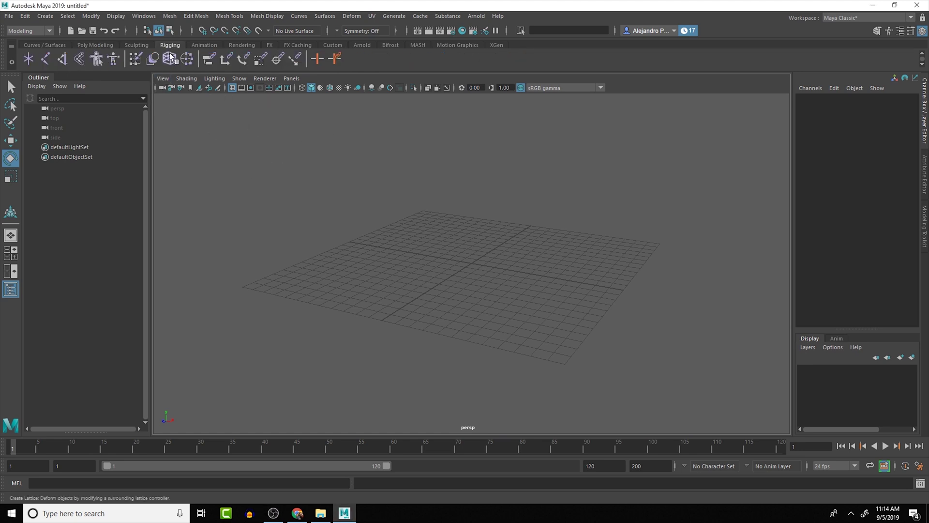
pyautogui.click(29, 31)
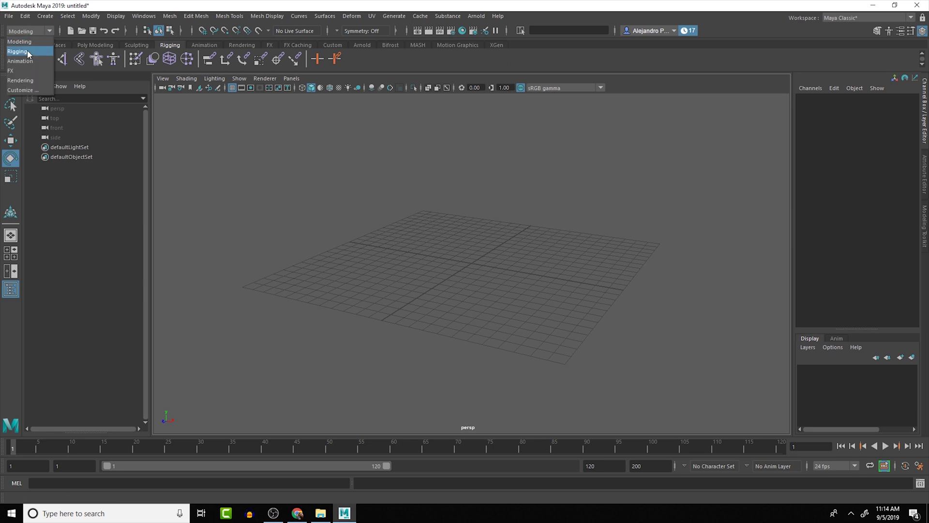
pyautogui.click(27, 51)
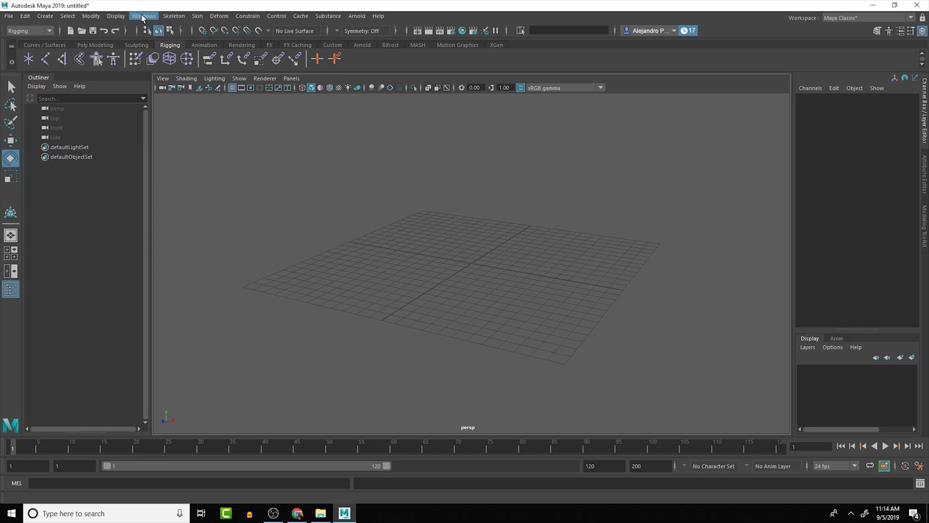
pyautogui.click(174, 16)
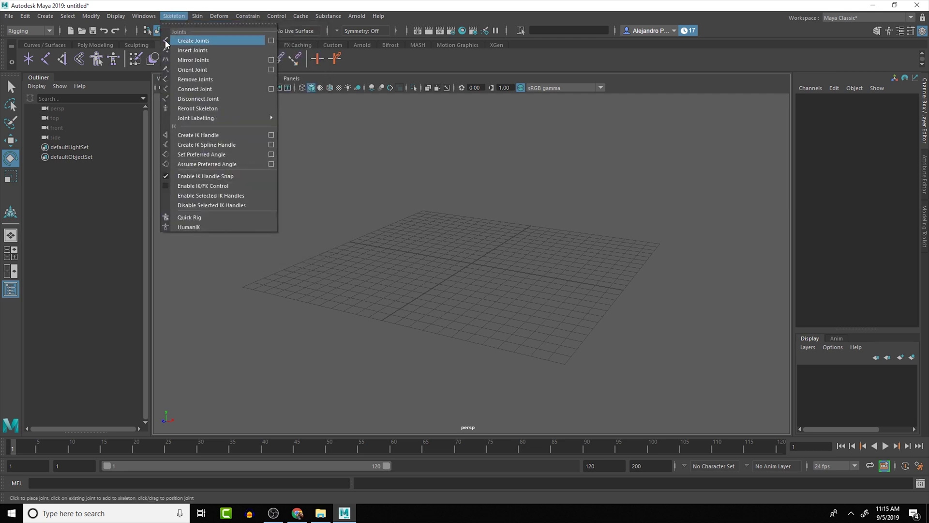
pyautogui.click(109, 157)
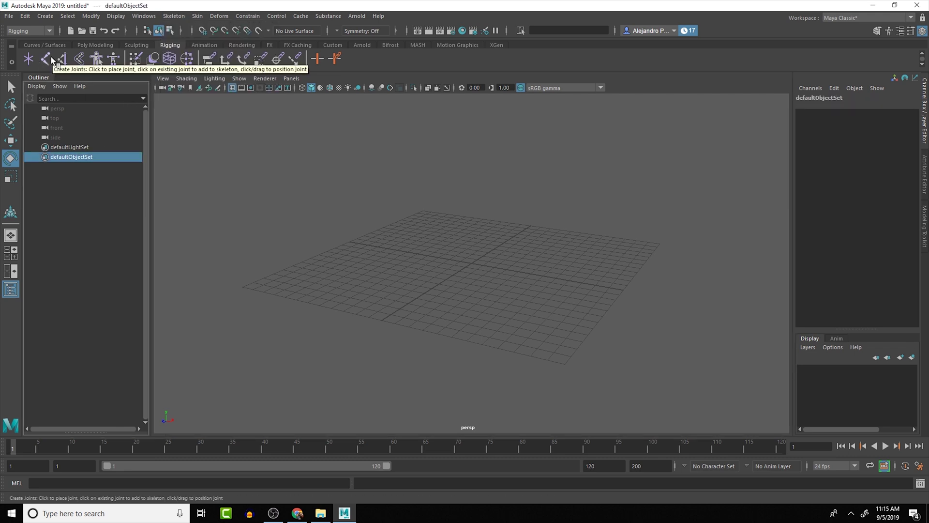
# Step: Activate Create Joints and place joint1 through joint5 in a zigzag across the grid
pyautogui.click(71, 234)
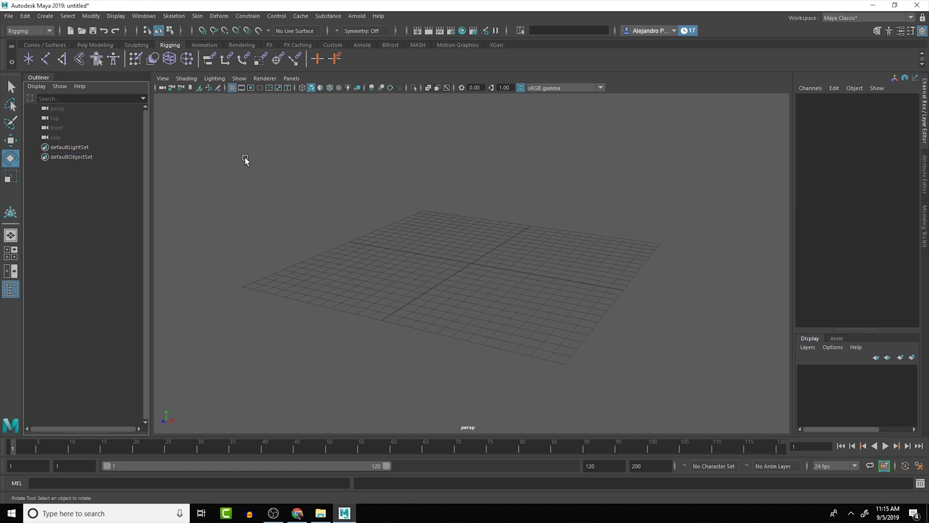
pyautogui.click(45, 59)
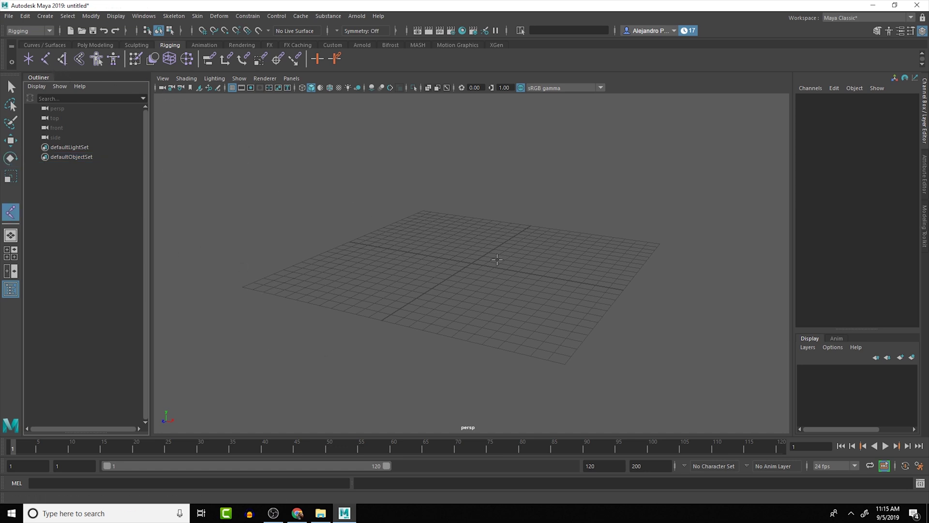
pyautogui.click(354, 264)
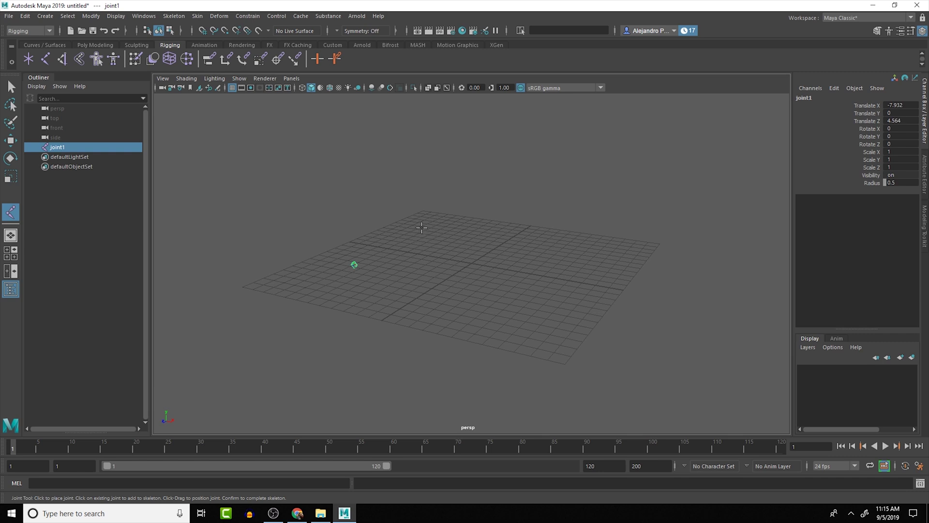
pyautogui.keyDown('alt'); pyautogui.moveTo(419, 231); pyautogui.dragTo(445, 250); pyautogui.keyUp('alt')
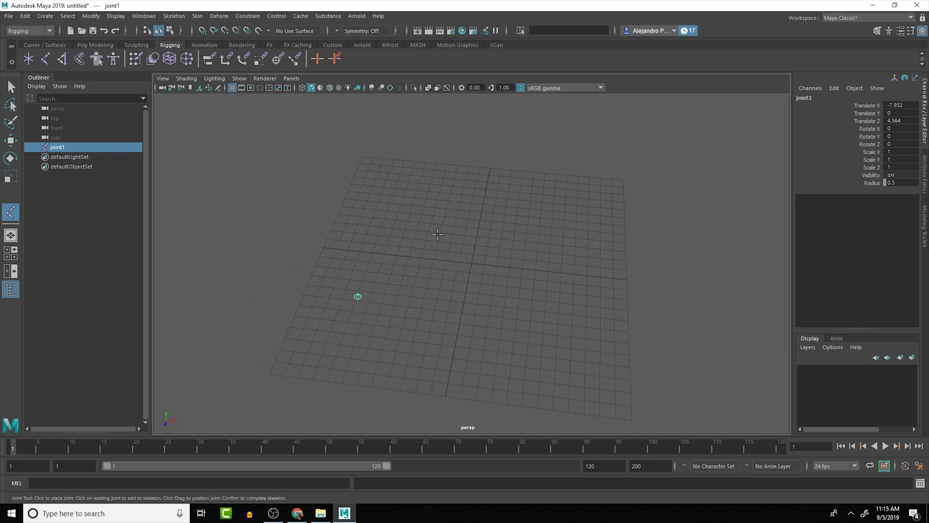
pyautogui.click(437, 235)
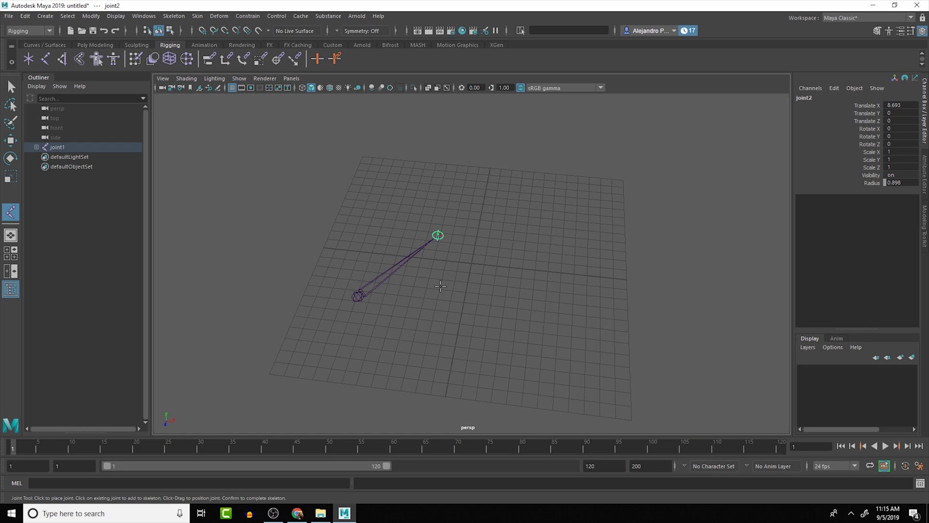
pyautogui.click(480, 311)
pyautogui.click(526, 219)
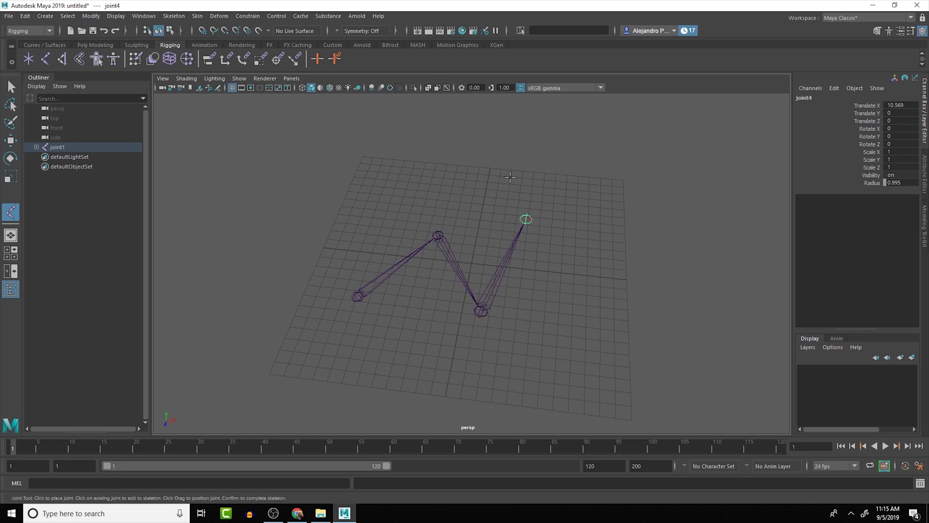
pyautogui.click(459, 162)
# Step: Extend the chain leftward and down through joint10 near the grid's front edge
pyautogui.click(309, 188)
pyautogui.click(291, 245)
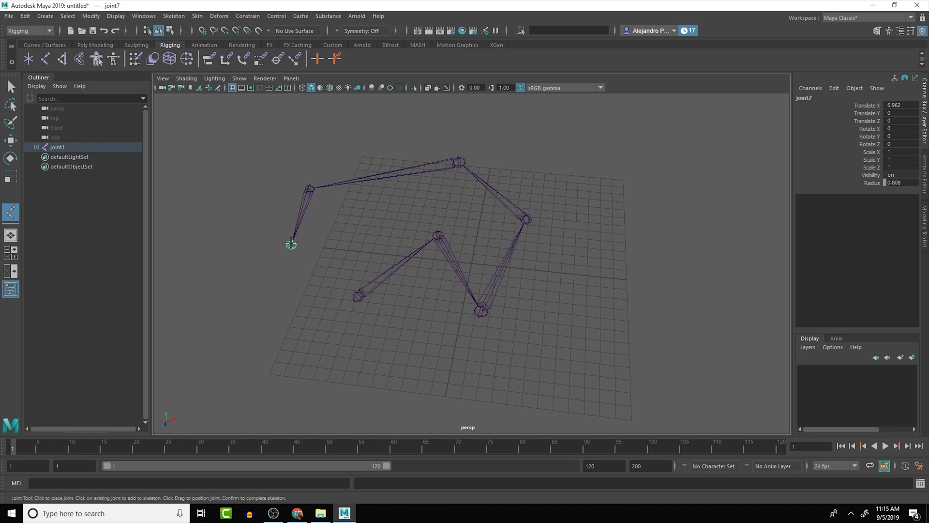
pyautogui.click(296, 314)
pyautogui.click(379, 358)
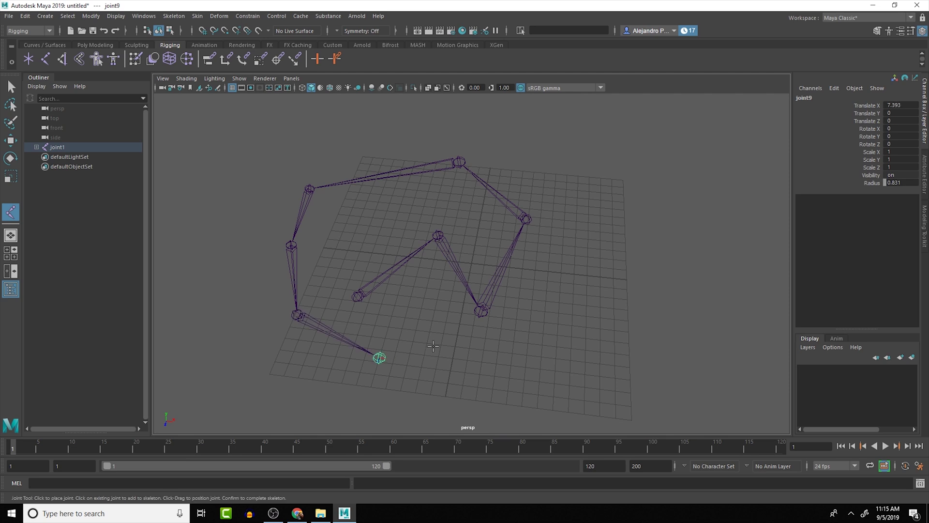
pyautogui.click(429, 349)
# Step: Finish the chain, test-rotate it from joint1, and undo the rotation
pyautogui.press('Return')
pyautogui.press('e')
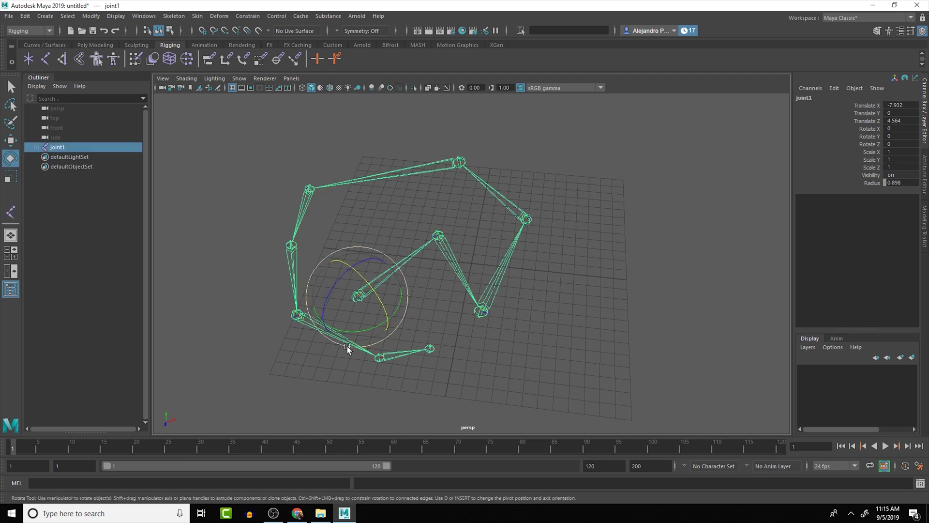
pyautogui.moveTo(369, 304); pyautogui.dragTo(344, 320)
pyautogui.hotkey('ctrl', 'z')
# Step: Expand joint1 in the Outliner level by level down to joint10
pyautogui.click(37, 148)
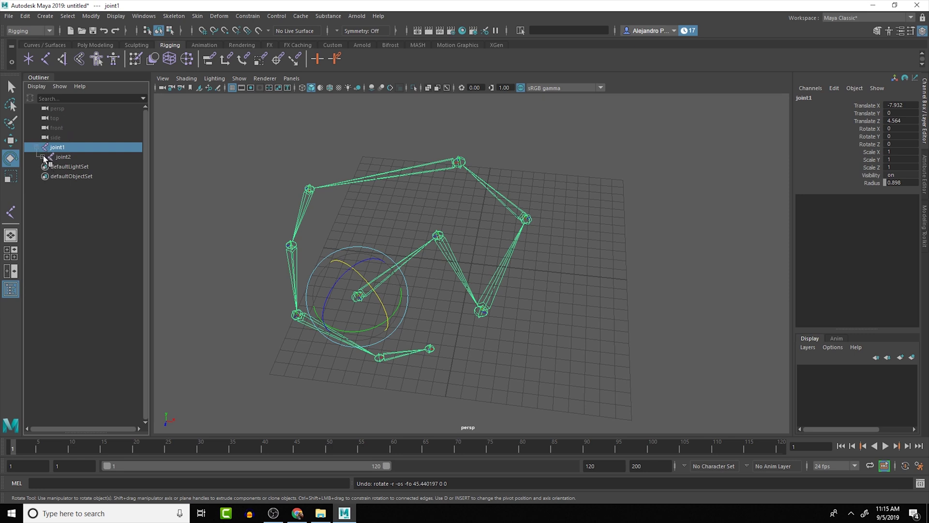
pyautogui.click(42, 156)
pyautogui.click(48, 166)
pyautogui.click(54, 176)
pyautogui.click(60, 186)
pyautogui.click(66, 195)
pyautogui.click(71, 205)
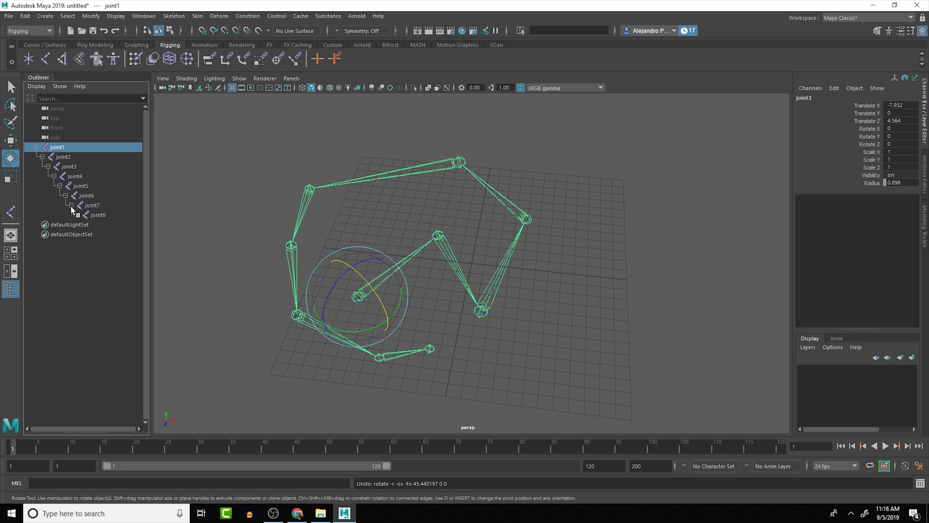
pyautogui.click(78, 215)
pyautogui.click(83, 224)
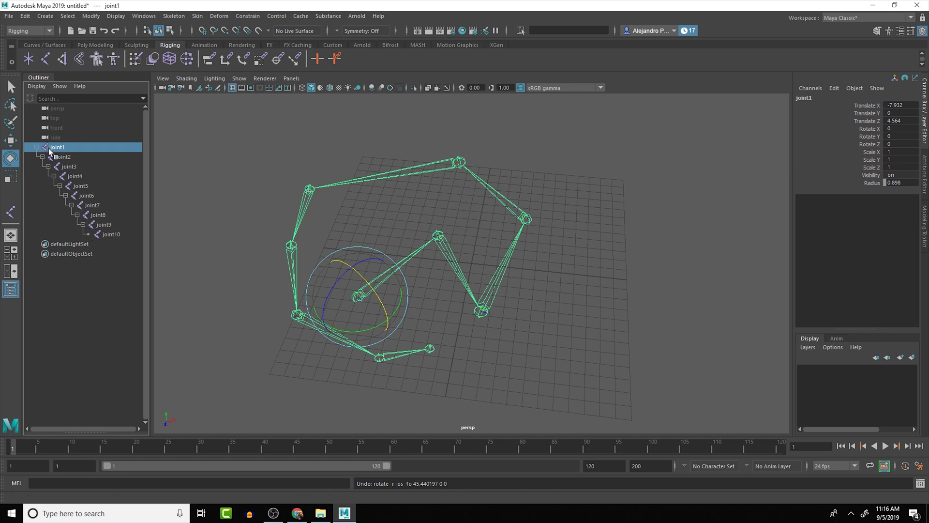
# Step: Collapse the hierarchy back to joint1, Shift-expand it fully, and rotate the chain from joint1
pyautogui.click(83, 225)
pyautogui.click(77, 215)
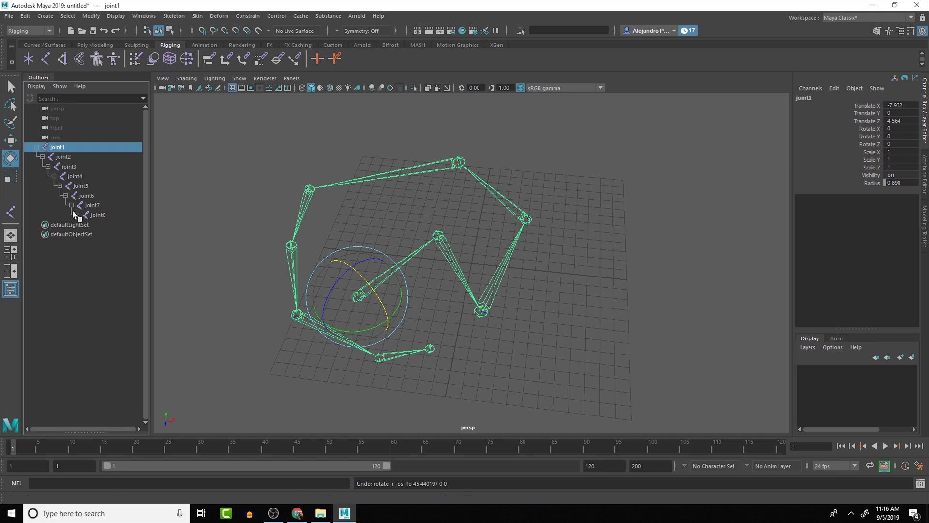
pyautogui.click(71, 205)
pyautogui.click(65, 196)
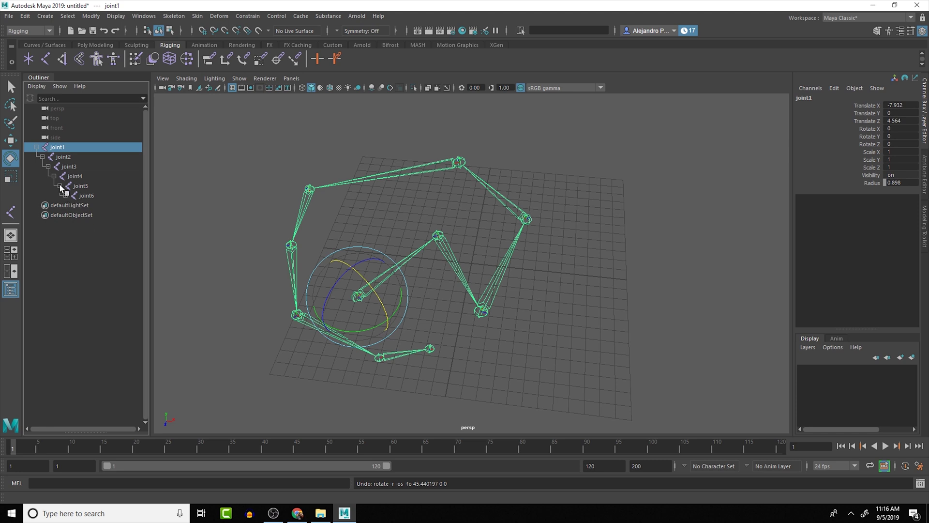
pyautogui.click(60, 185)
pyautogui.click(54, 175)
pyautogui.click(49, 166)
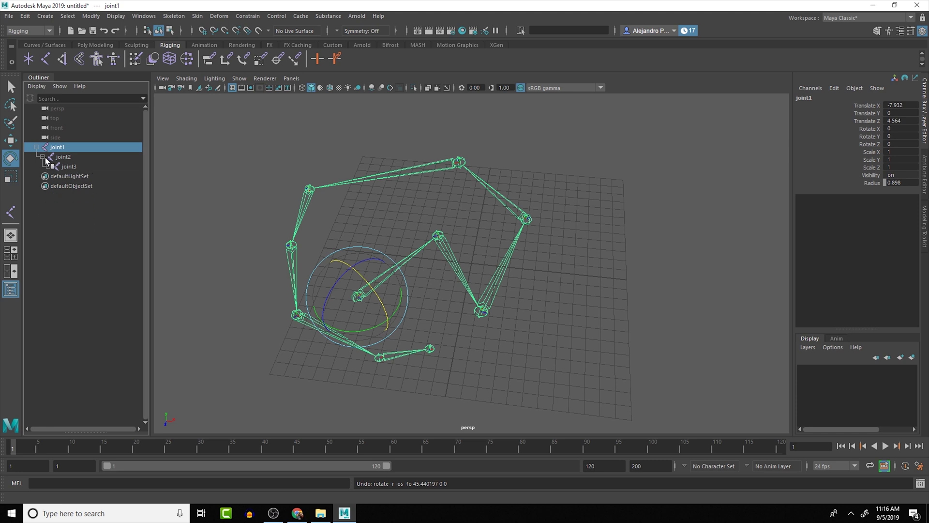
pyautogui.click(42, 156)
pyautogui.click(36, 147)
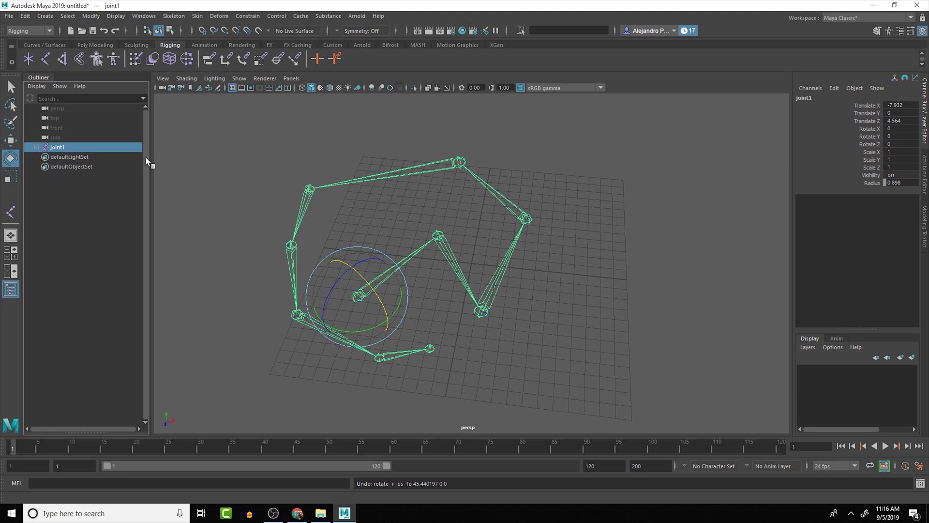
pyautogui.keyDown('shift'); pyautogui.click(37, 147); pyautogui.keyUp('shift')
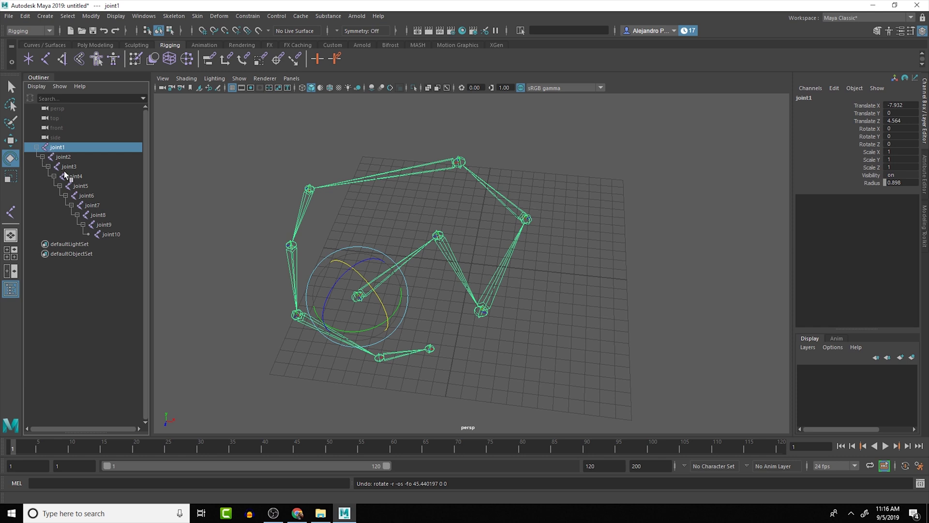
pyautogui.moveTo(360, 305); pyautogui.dragTo(367, 324)
# Step: Undo the rotation and delete the whole ten-joint chain
pyautogui.hotkey('ctrl', 'z')
pyautogui.press('Delete')
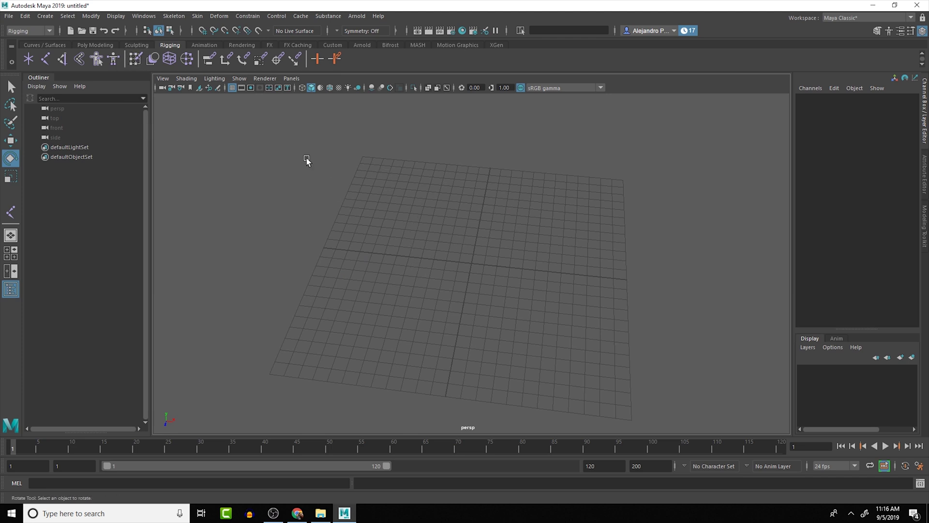
pyautogui.keyDown('alt'); pyautogui.moveTo(382, 155); pyautogui.dragTo(371, 181); pyautogui.keyUp('alt')
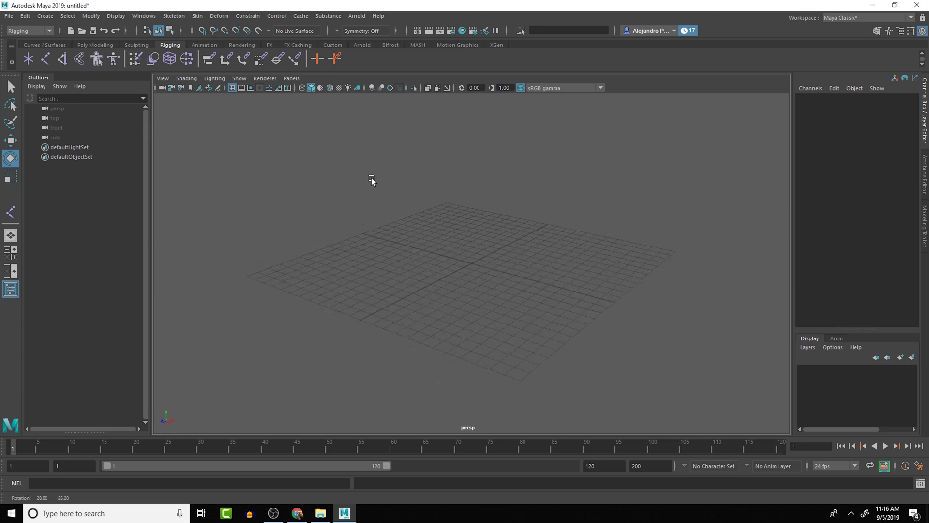
# Step: Draw a new four-joint chain with Skeleton > Create Joints
pyautogui.click(173, 15)
pyautogui.click(195, 41)
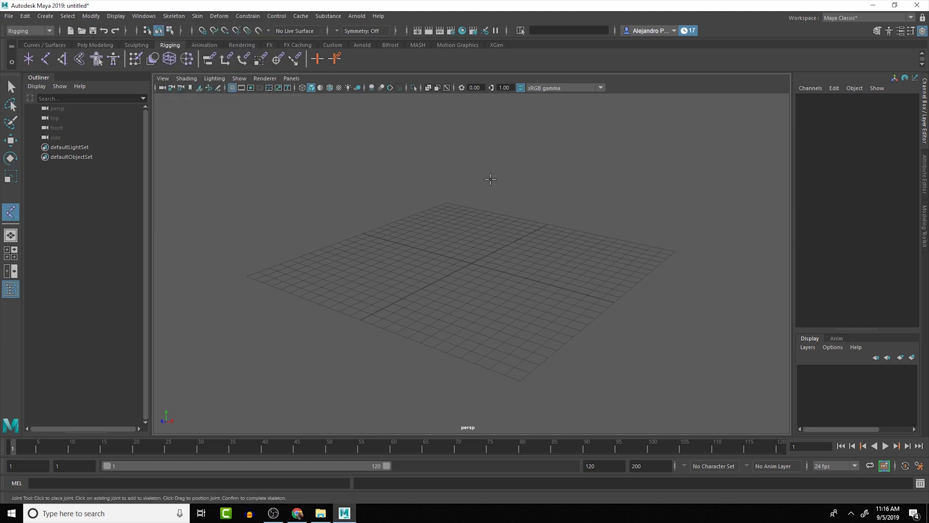
pyautogui.click(437, 286)
pyautogui.click(456, 238)
pyautogui.click(497, 278)
pyautogui.click(552, 266)
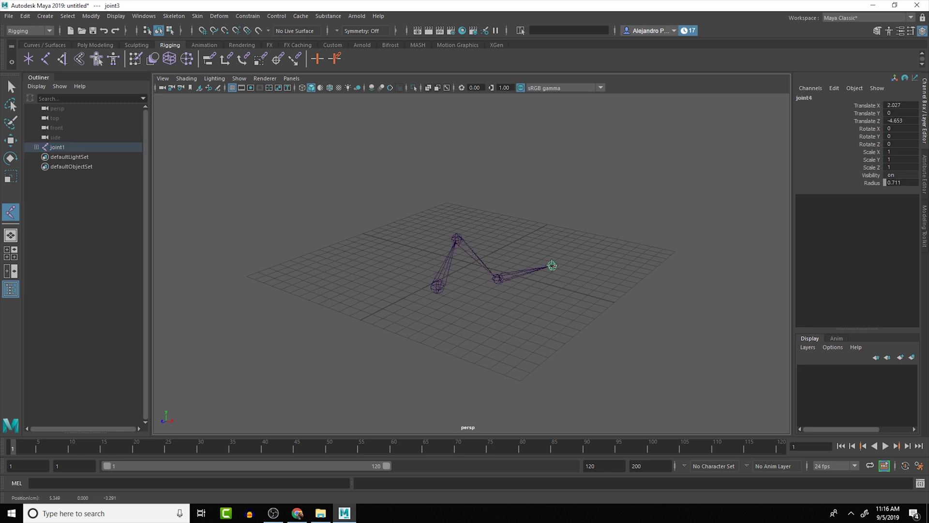
pyautogui.press('e')
# Step: Undo the four-joint chain so no joints remain in the scene
pyautogui.press('space')
pyautogui.click(554, 298)
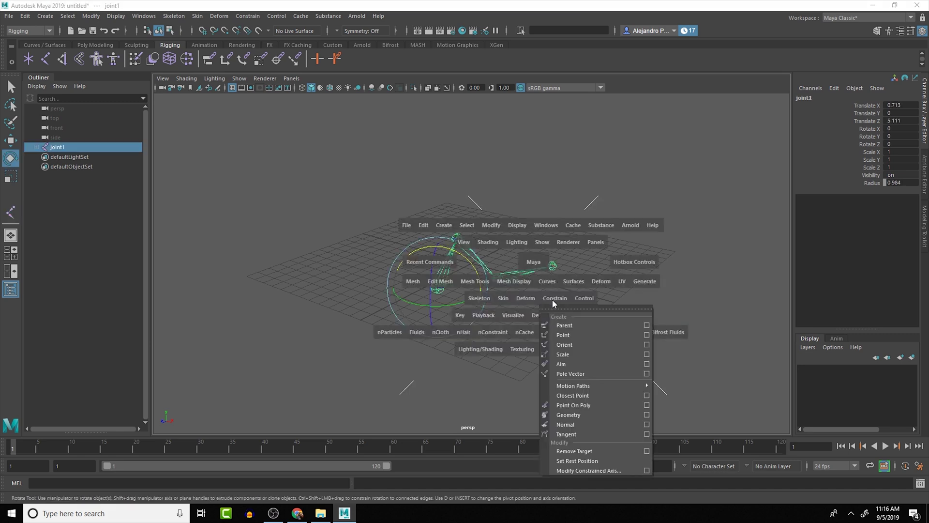
pyautogui.keyDown('alt'); pyautogui.moveTo(551, 271); pyautogui.dragTo(484, 327); pyautogui.keyUp('alt')
pyautogui.hotkey('ctrl', 'z')
pyautogui.hotkey('ctrl', 'z')
pyautogui.hotkey('ctrl', 'z')
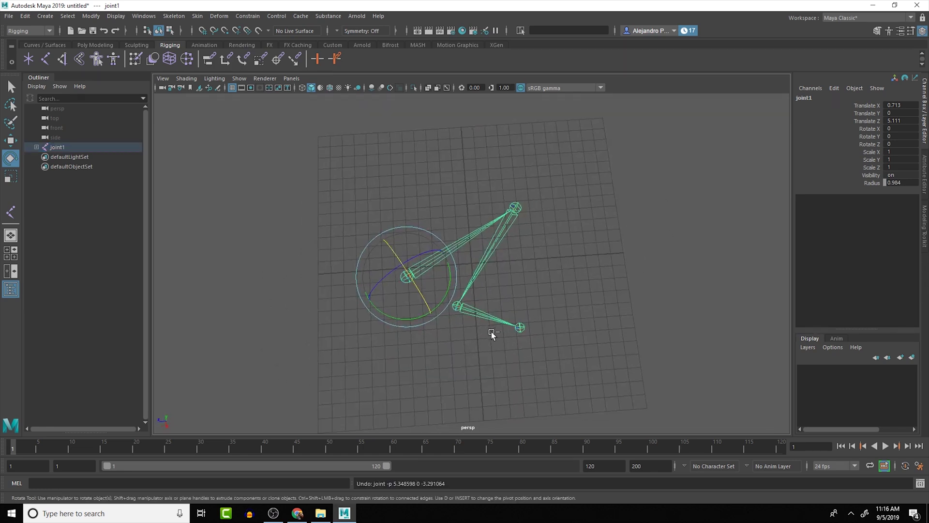
pyautogui.hotkey('ctrl', 'z')
pyautogui.hotkey('ctrl', 'z')
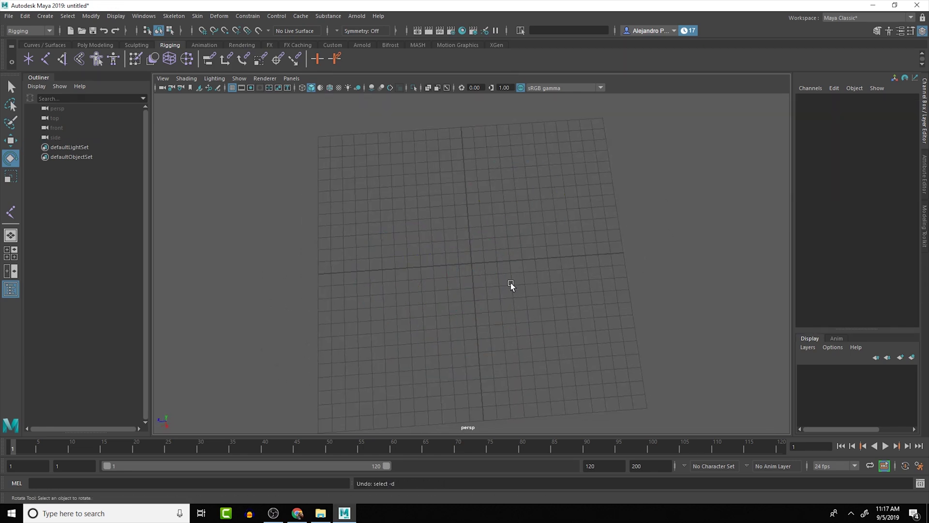
pyautogui.press('space')
pyautogui.moveTo(509, 281); pyautogui.dragTo(538, 248)
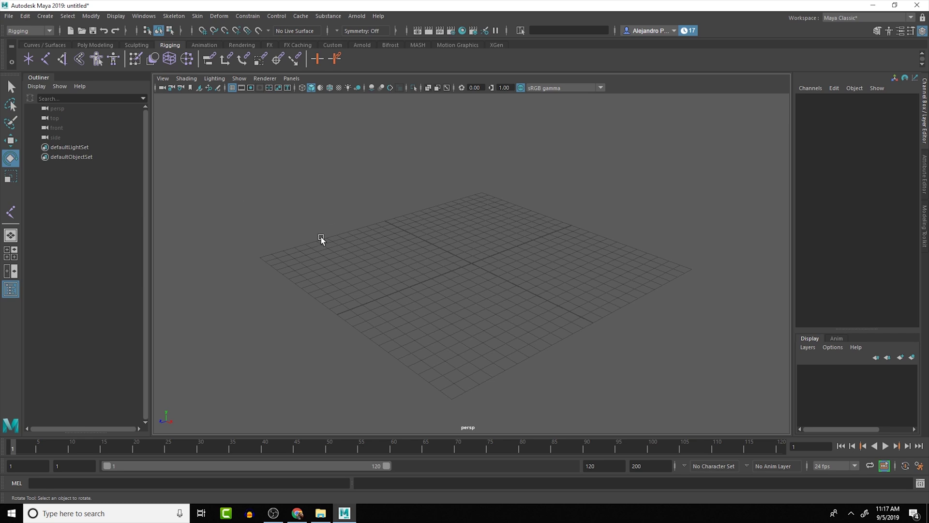
# Step: Switch the viewport to the four-view layout: top, perspective, front and side
pyautogui.press('space')
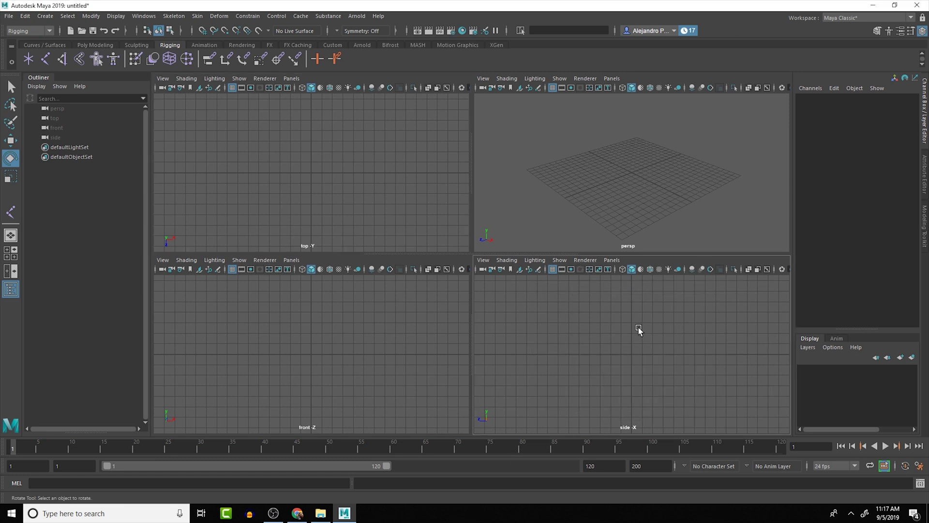
# Step: In the maximized side view, place hip, knee, ankle, ball and toe joints
pyautogui.press('space')
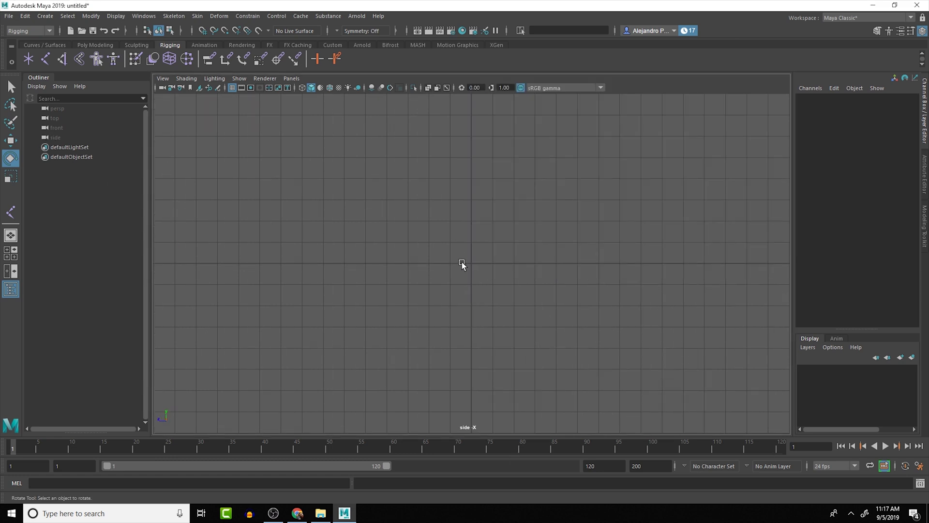
pyautogui.keyDown('alt'); pyautogui.moveTo(455, 247); pyautogui.dragTo(474, 382, button='middle'); pyautogui.keyUp('alt')
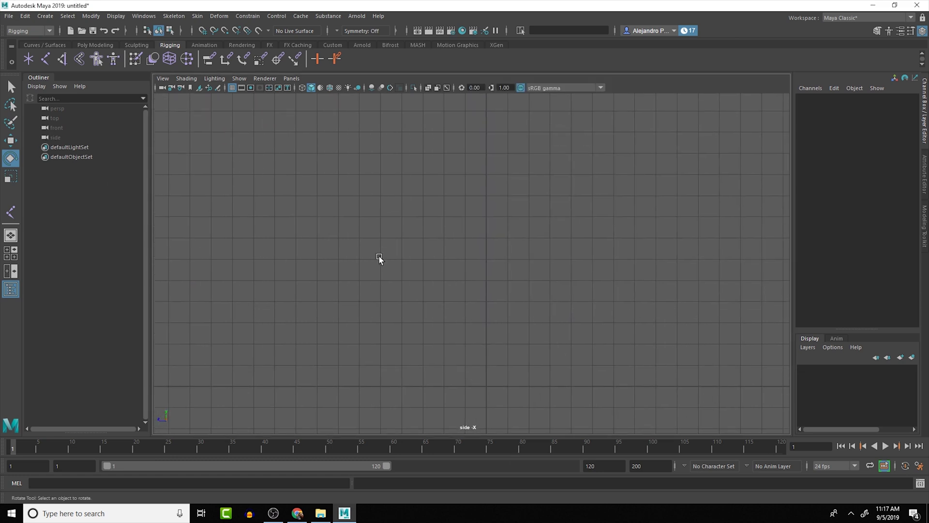
pyautogui.click(45, 60)
pyautogui.click(486, 133)
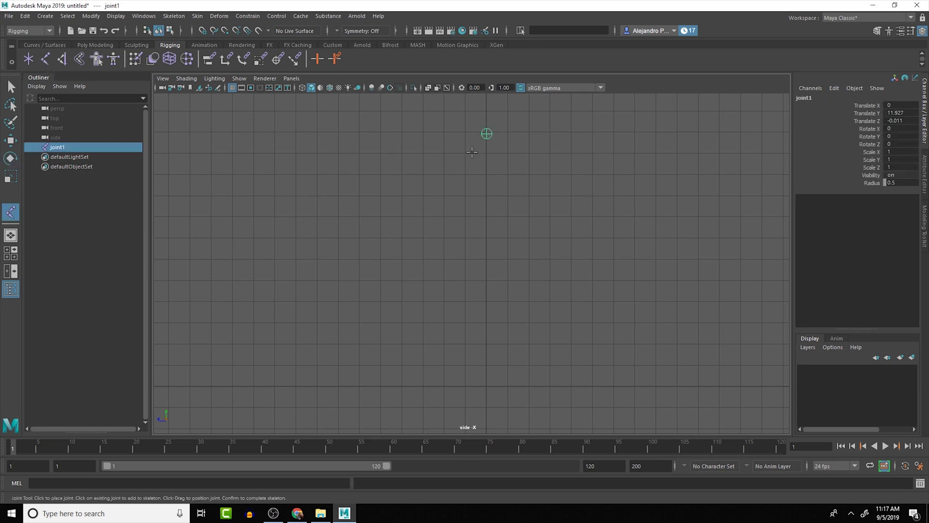
pyautogui.click(453, 244)
pyautogui.click(488, 358)
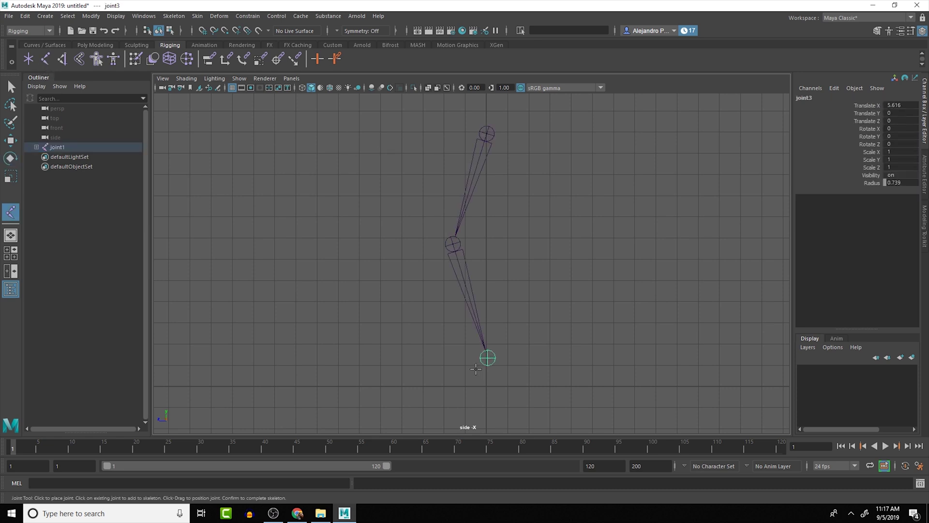
pyautogui.click(448, 386)
pyautogui.click(379, 386)
pyautogui.press('Return')
# Step: Test-swing the leg from its root, undo it, and enlarge the perspective view
pyautogui.press('e')
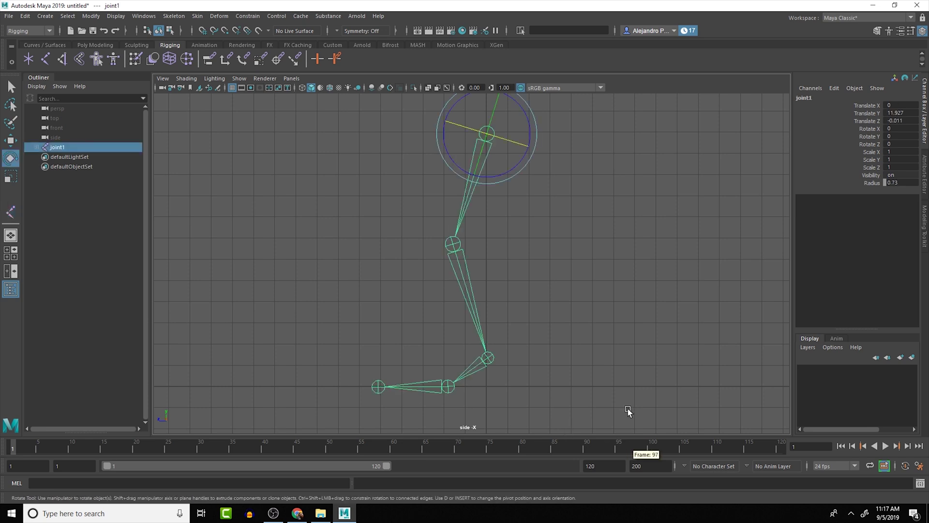
pyautogui.moveTo(523, 109)
pyautogui.mouseDown()
pyautogui.moveTo(536, 151)
pyautogui.moveTo(525, 96)
pyautogui.mouseUp()
pyautogui.hotkey('ctrl', 'z')
pyautogui.press('space')
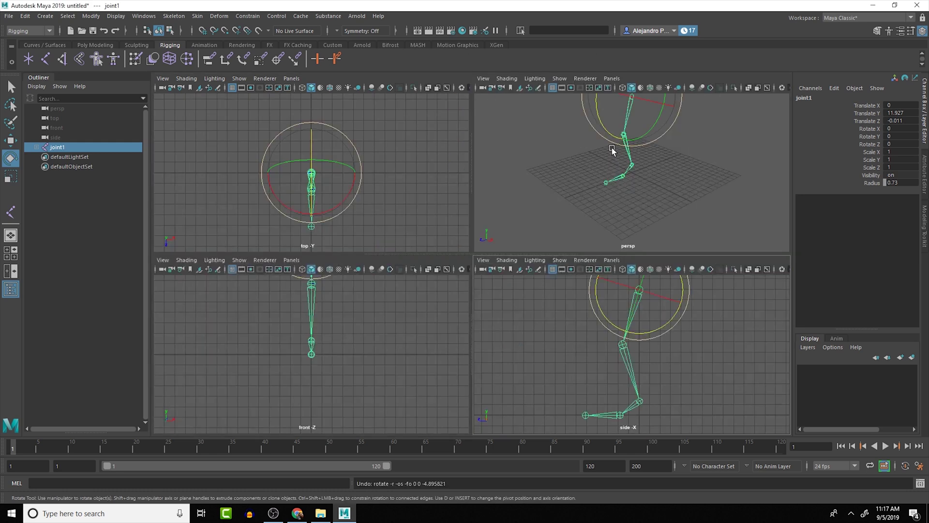
pyautogui.press('space')
# Step: Test-swing the leg around the hip and undo, removing the toe joint
pyautogui.keyDown('alt'); pyautogui.moveTo(631, 164); pyautogui.dragTo(589, 208); pyautogui.keyUp('alt')
pyautogui.moveTo(494, 155); pyautogui.dragTo(473, 139)
pyautogui.hotkey('ctrl', 'z')
pyautogui.hotkey('ctrl', 'z')
pyautogui.click(469, 249)
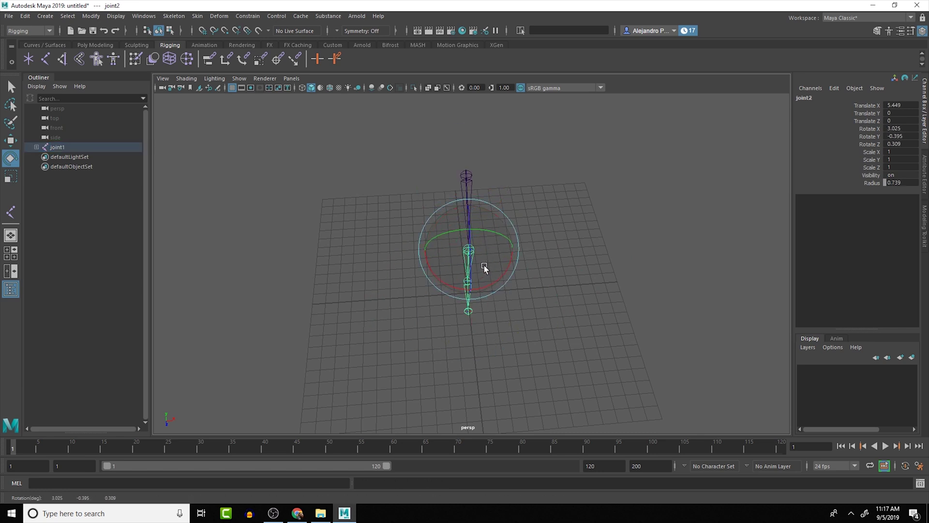
# Step: Test-move the hip joint with the Move tool, undoing each move
pyautogui.keyDown('alt'); pyautogui.moveTo(524, 187); pyautogui.dragTo(452, 165); pyautogui.keyUp('alt')
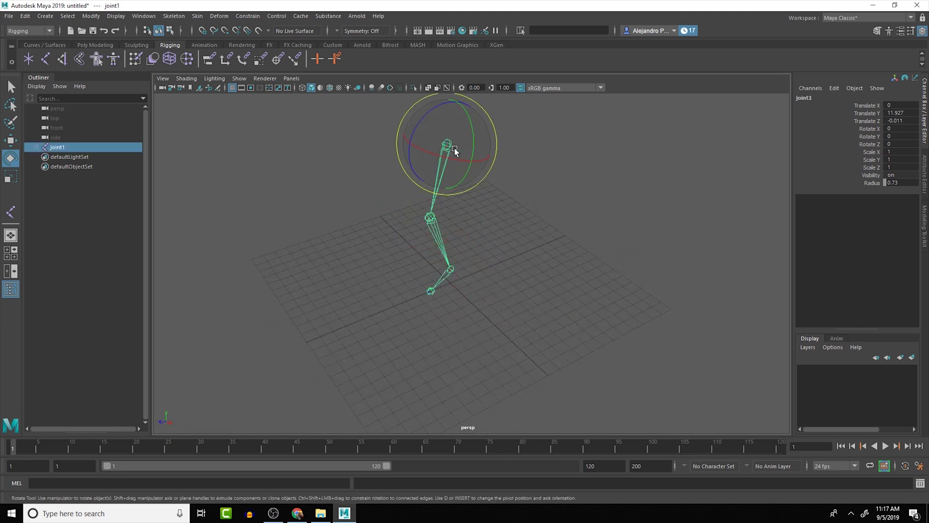
pyautogui.press('w')
pyautogui.keyDown('alt'); pyautogui.moveTo(461, 143); pyautogui.dragTo(477, 193); pyautogui.keyUp('alt')
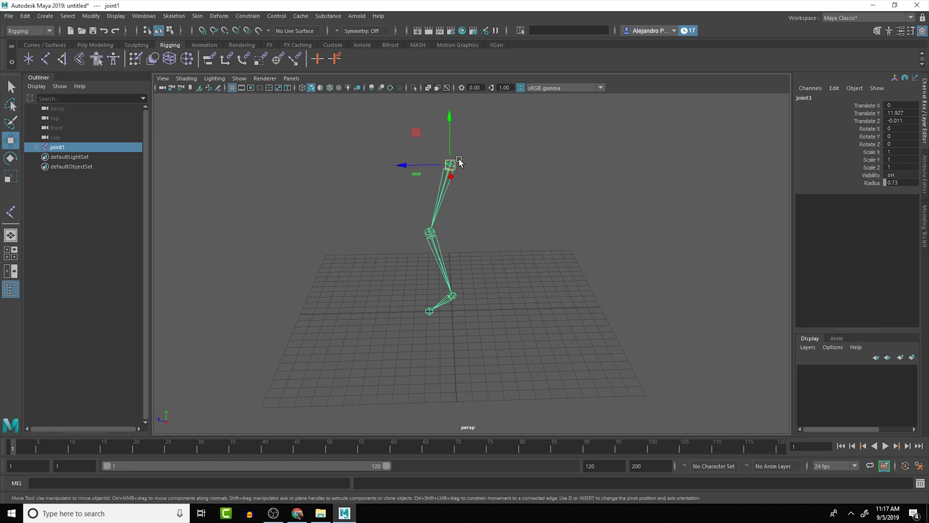
pyautogui.moveTo(450, 165); pyautogui.dragTo(434, 176)
pyautogui.hotkey('ctrl', 'z')
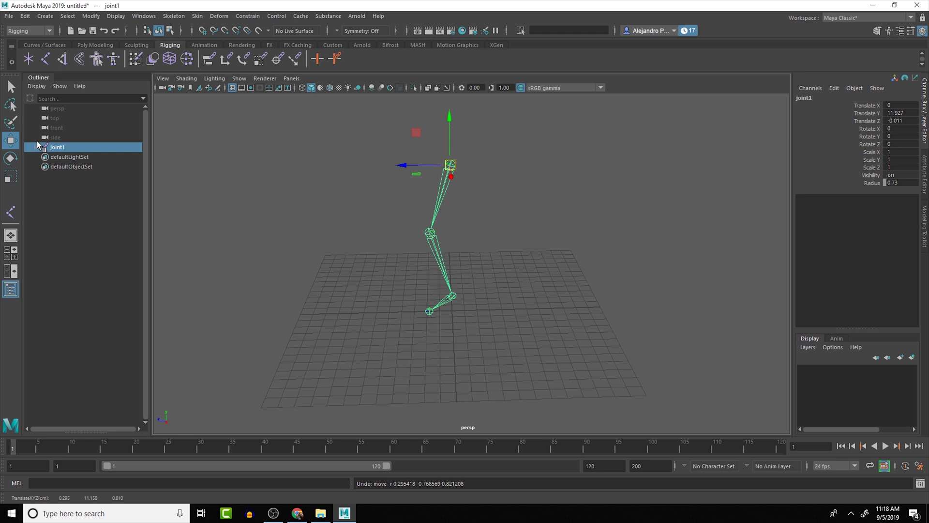
pyautogui.moveTo(451, 166); pyautogui.dragTo(481, 173)
pyautogui.hotkey('ctrl', 'z')
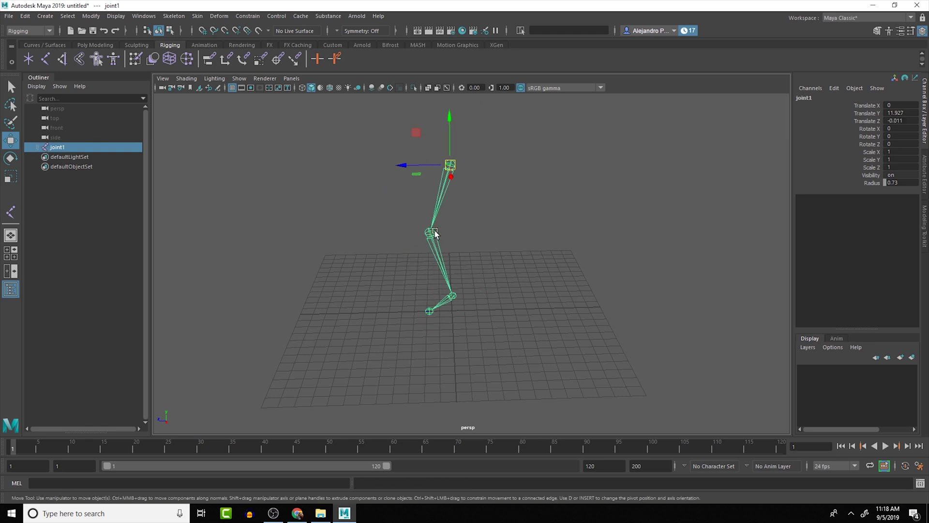
# Step: Test-move the knee and ankle joints downward, undoing each move
pyautogui.click(431, 232)
pyautogui.moveTo(432, 233); pyautogui.dragTo(435, 275)
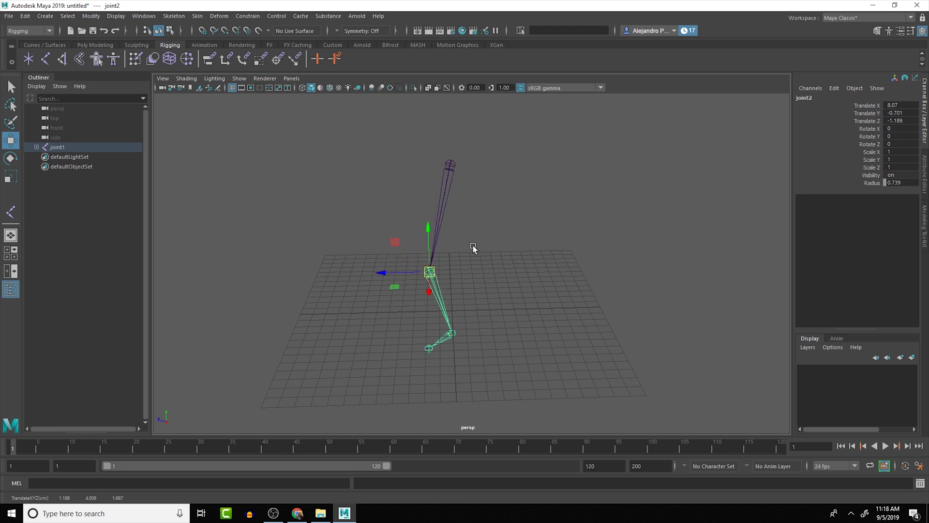
pyautogui.click(451, 165)
pyautogui.hotkey('ctrl', 'z')
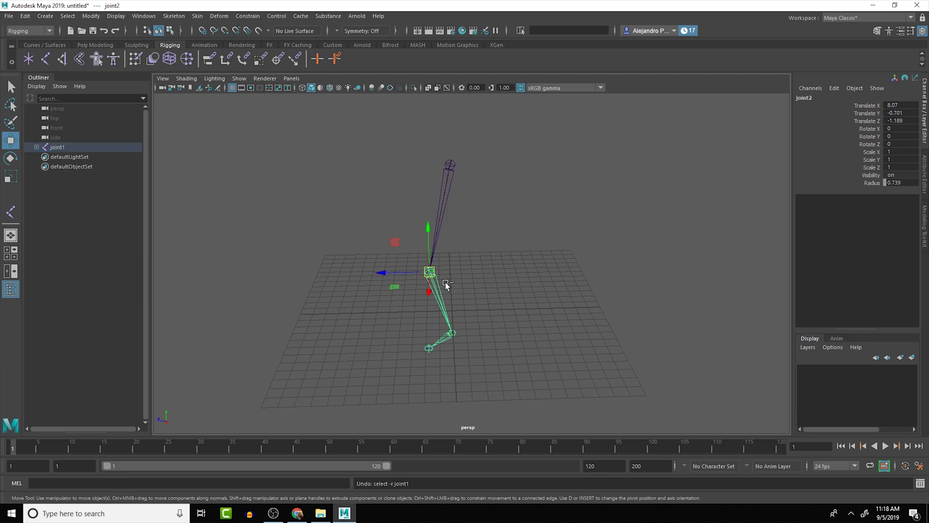
pyautogui.hotkey('ctrl', 'z')
pyautogui.click(453, 297)
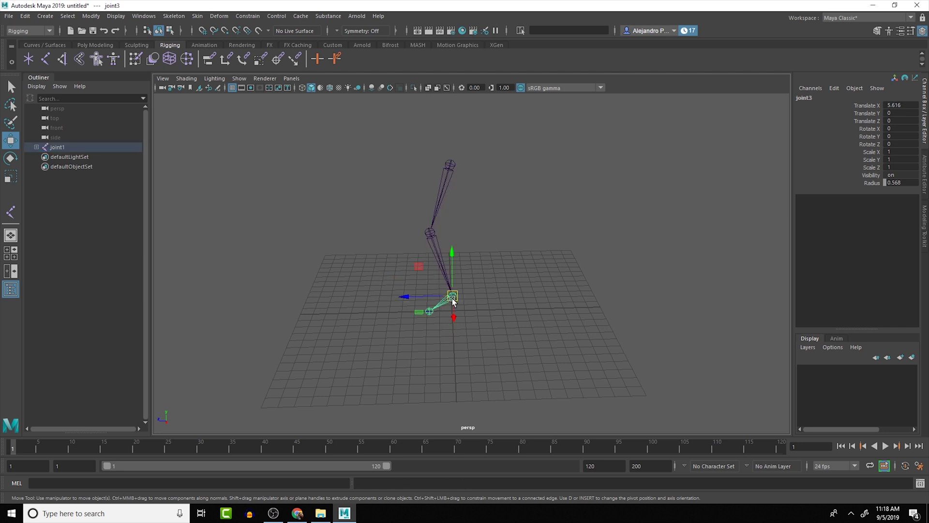
pyautogui.moveTo(452, 299)
pyautogui.mouseDown()
pyautogui.moveTo(451, 291)
pyautogui.moveTo(454, 310)
pyautogui.mouseUp()
pyautogui.hotkey('ctrl', 'z')
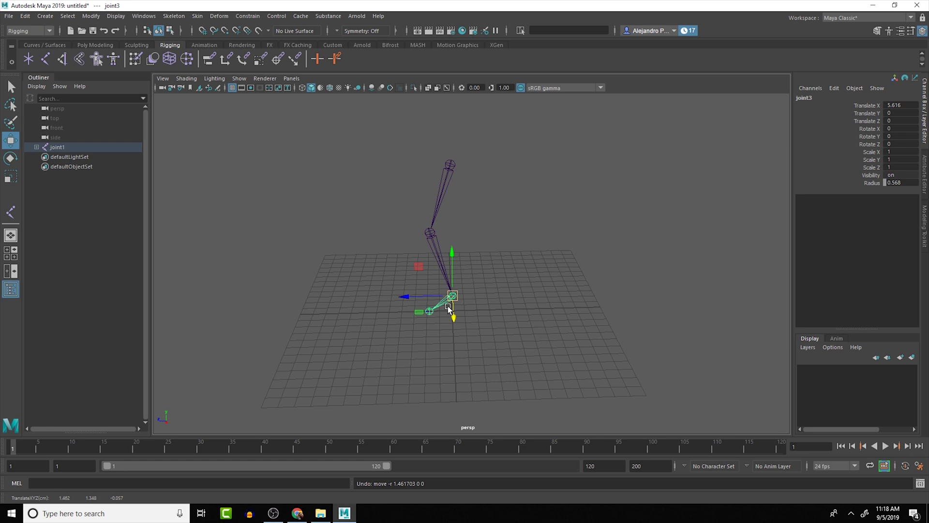
# Step: Test-rotate the knee with the Rotate tool, undo, and reselect the hip joint
pyautogui.click(429, 312)
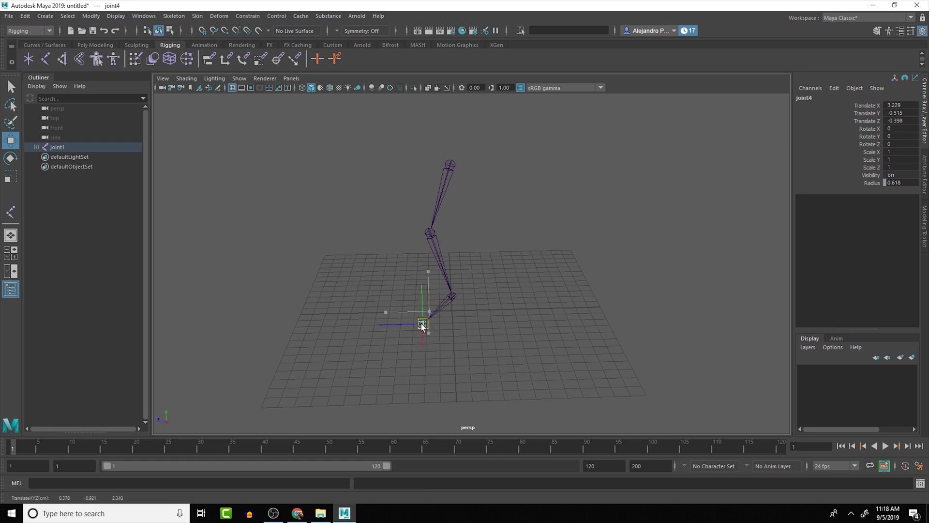
pyautogui.click(451, 165)
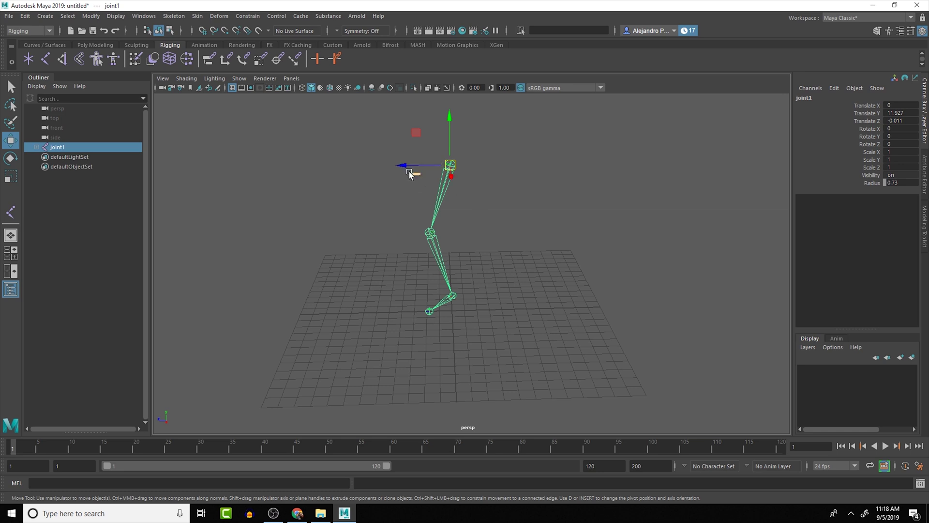
pyautogui.keyDown('alt'); pyautogui.moveTo(408, 171); pyautogui.dragTo(501, 276); pyautogui.keyUp('alt')
pyautogui.press('e')
pyautogui.click(496, 249)
pyautogui.hotkey('ctrl', 'z')
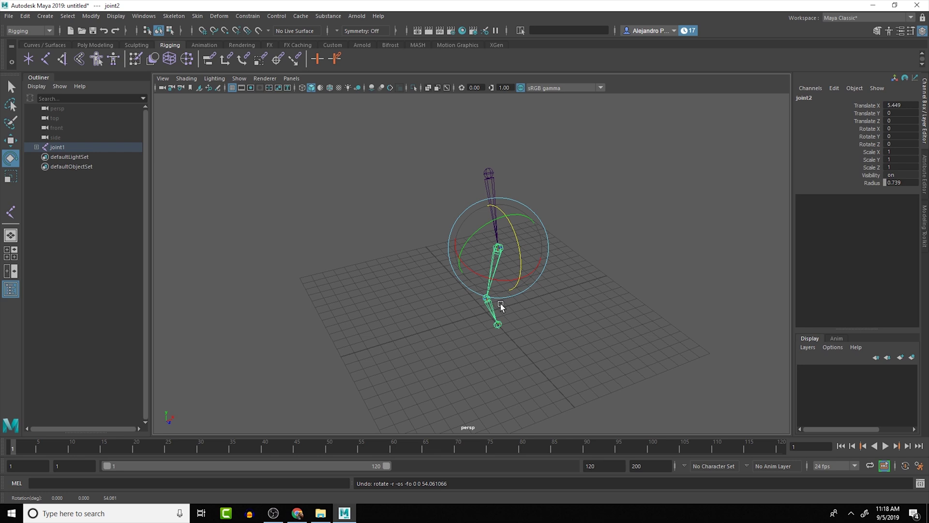
pyautogui.click(483, 179)
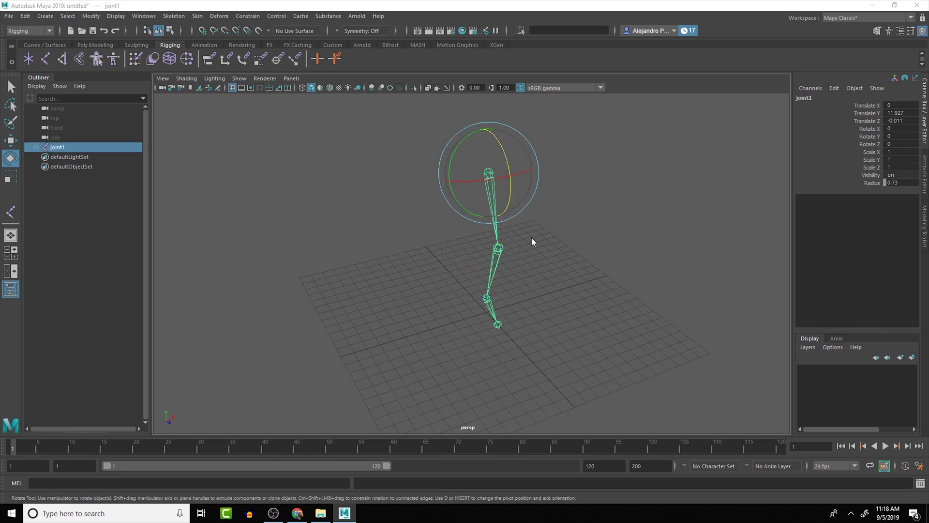
# Step: Hide the Status Line from the hotbox
pyautogui.press('space')
pyautogui.moveTo(486, 231); pyautogui.dragTo(486, 208)
pyautogui.press('space')
pyautogui.moveTo(537, 248); pyautogui.dragTo(523, 229)
# Step: Draw a second four-joint leg chain beside the first in the maximized side view
pyautogui.press('space')
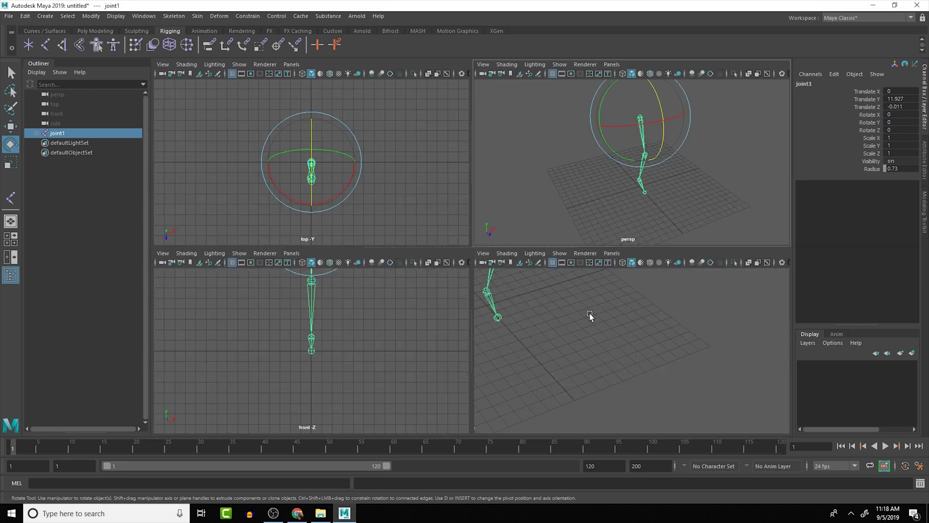
pyautogui.press('space')
pyautogui.keyDown('alt'); pyautogui.moveTo(549, 243); pyautogui.dragTo(551, 288, button='middle'); pyautogui.keyUp('alt')
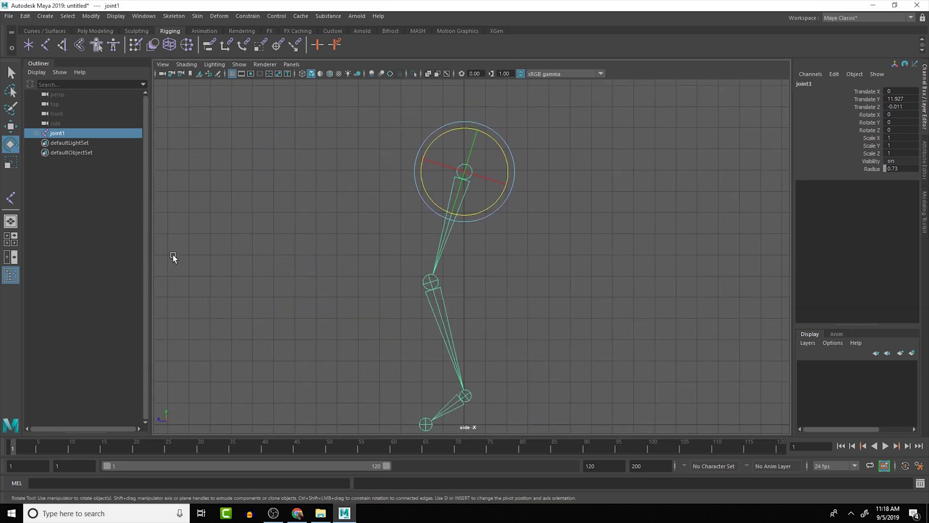
pyautogui.click(11, 197)
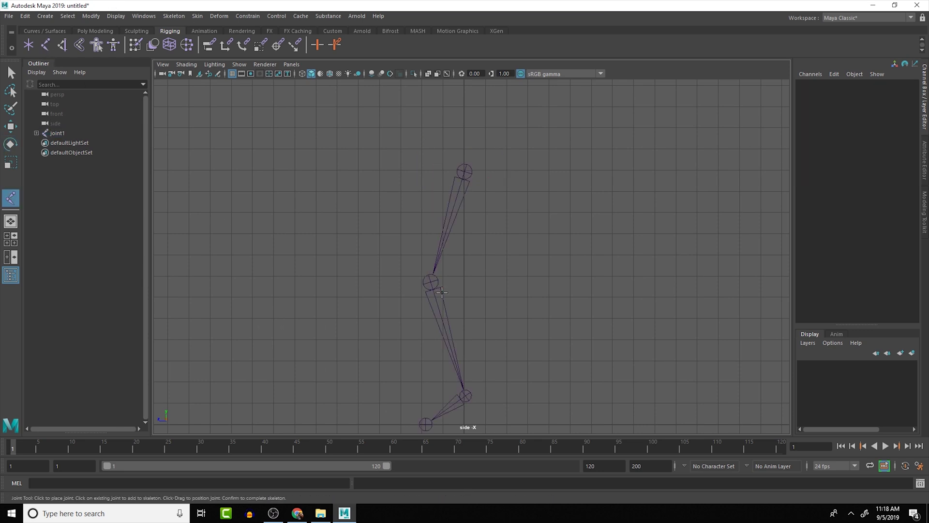
pyautogui.keyDown('alt'); pyautogui.moveTo(482, 355); pyautogui.dragTo(473, 283, button='middle'); pyautogui.keyUp('alt')
pyautogui.click(493, 355)
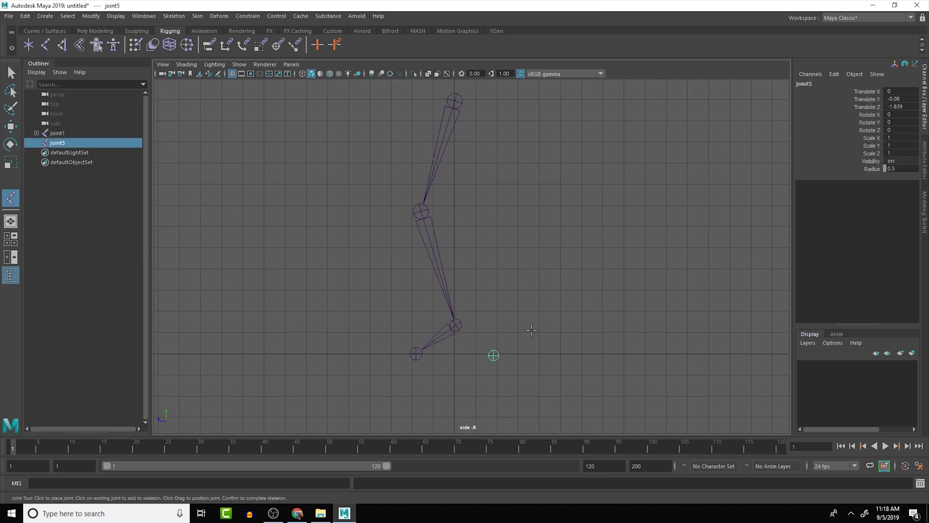
pyautogui.click(533, 327)
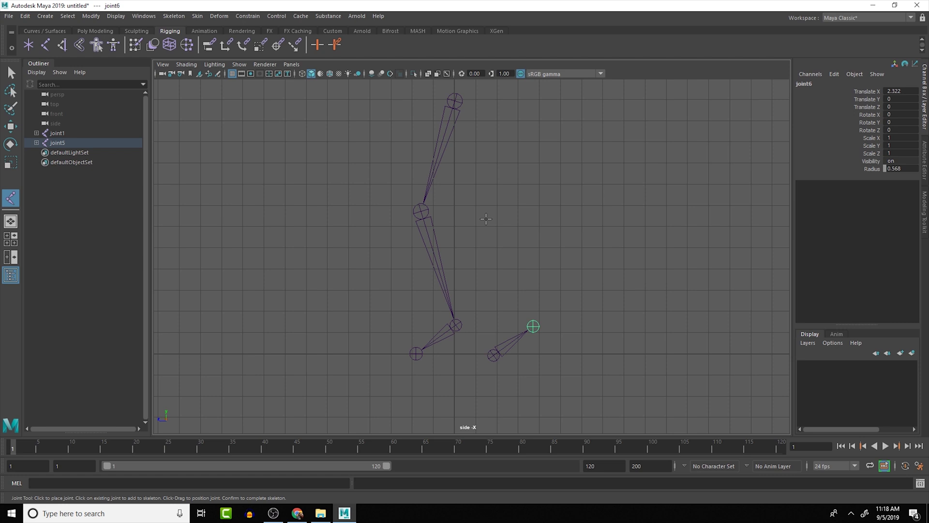
pyautogui.click(478, 204)
pyautogui.click(510, 97)
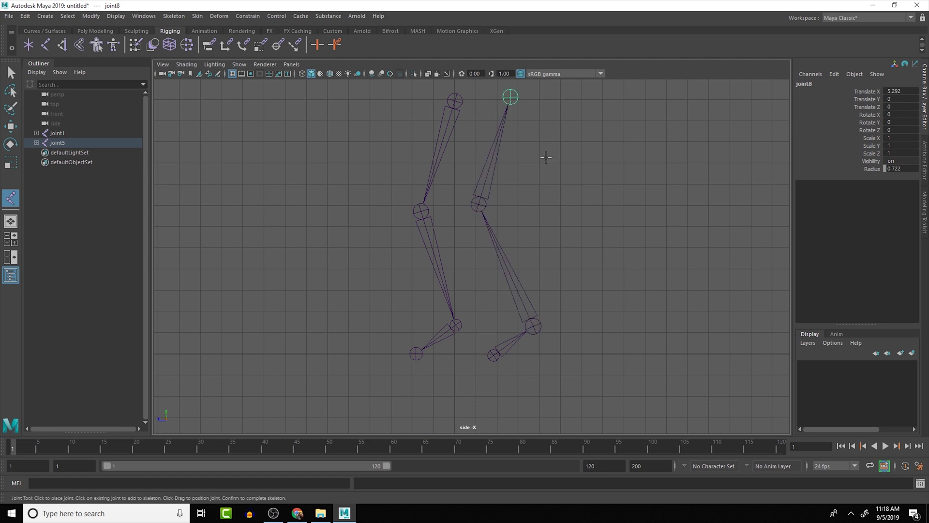
pyautogui.press('Return')
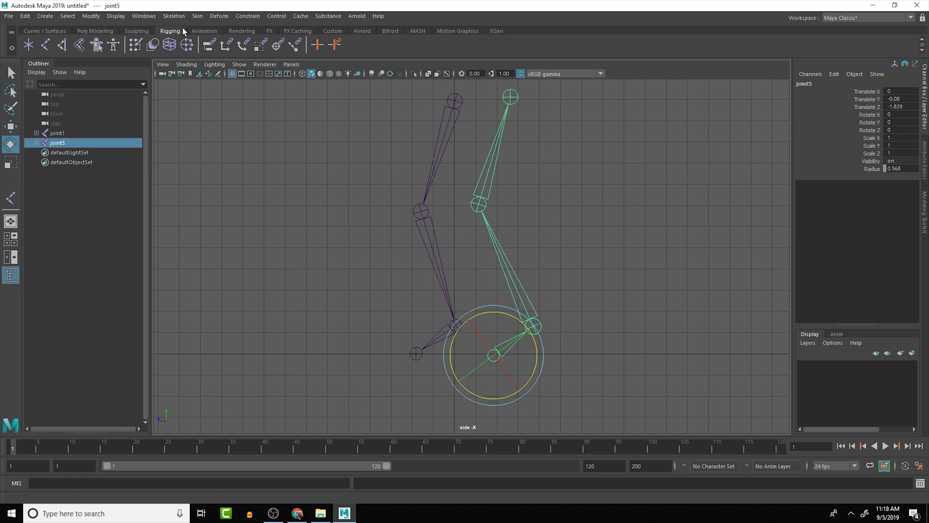
# Step: Test-swing the second leg in perspective and undo back to Rotate Z 0
pyautogui.press('space')
pyautogui.press('space')
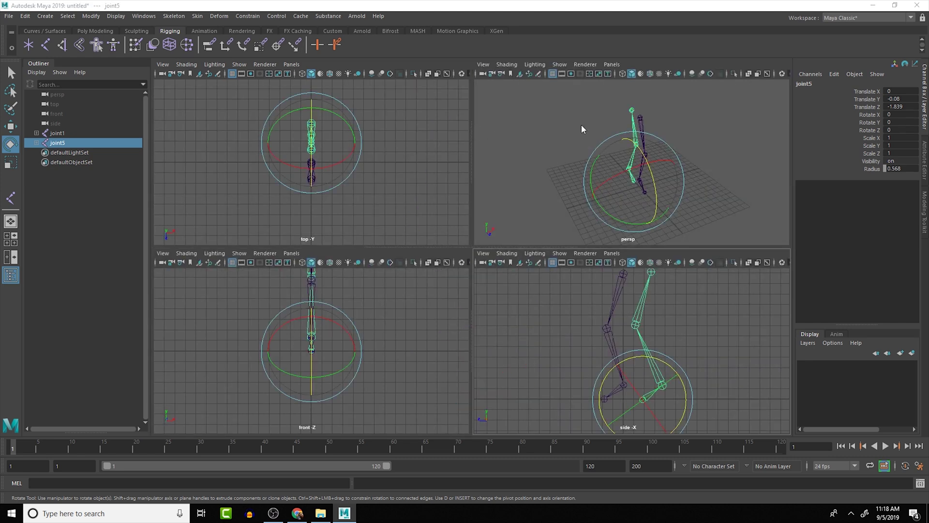
pyautogui.keyDown('alt'); pyautogui.moveTo(624, 213); pyautogui.dragTo(411, 218); pyautogui.keyUp('alt')
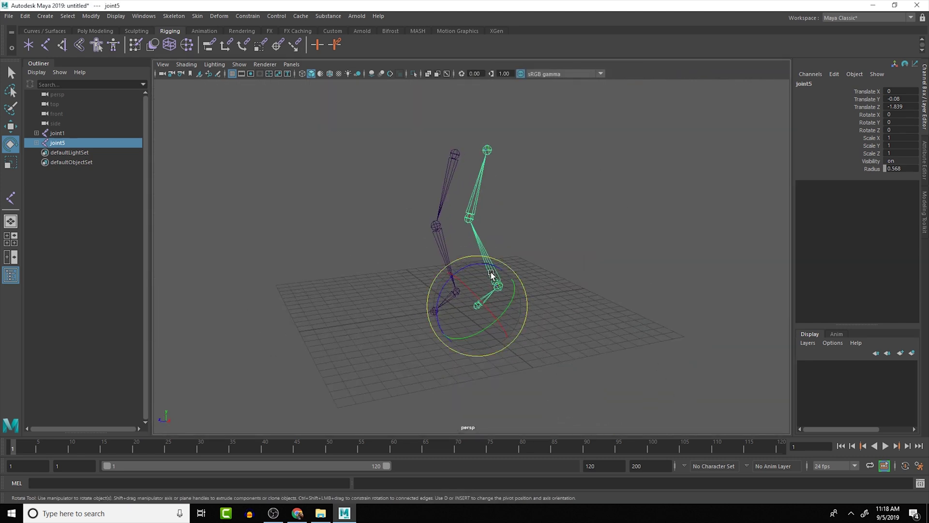
pyautogui.moveTo(491, 271); pyautogui.dragTo(514, 292)
pyautogui.hotkey('ctrl', 'z')
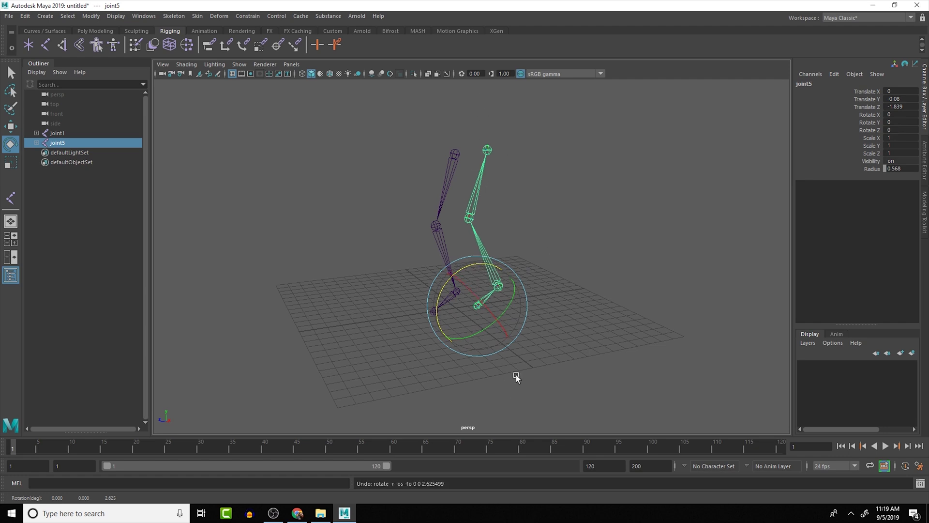
pyautogui.moveTo(471, 270); pyautogui.dragTo(492, 262)
pyautogui.hotkey('ctrl', 'z')
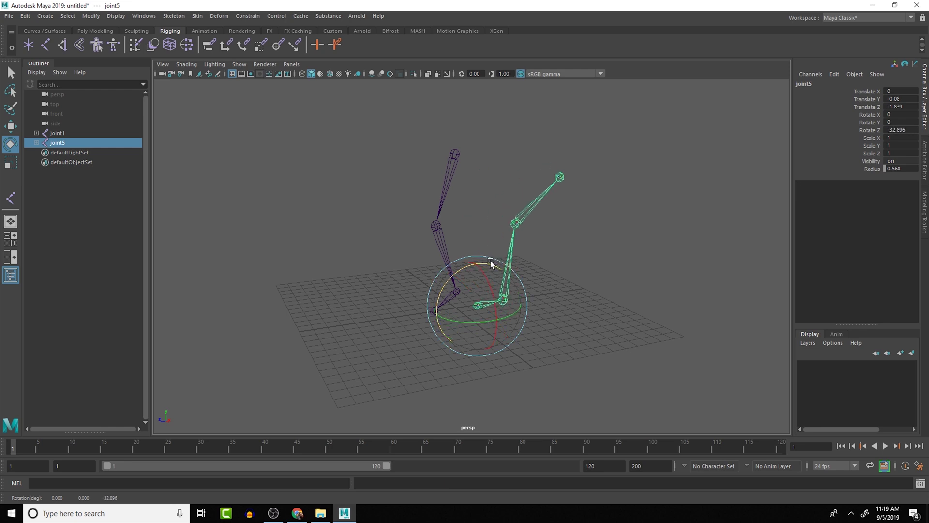
pyautogui.hotkey('ctrl', 'z')
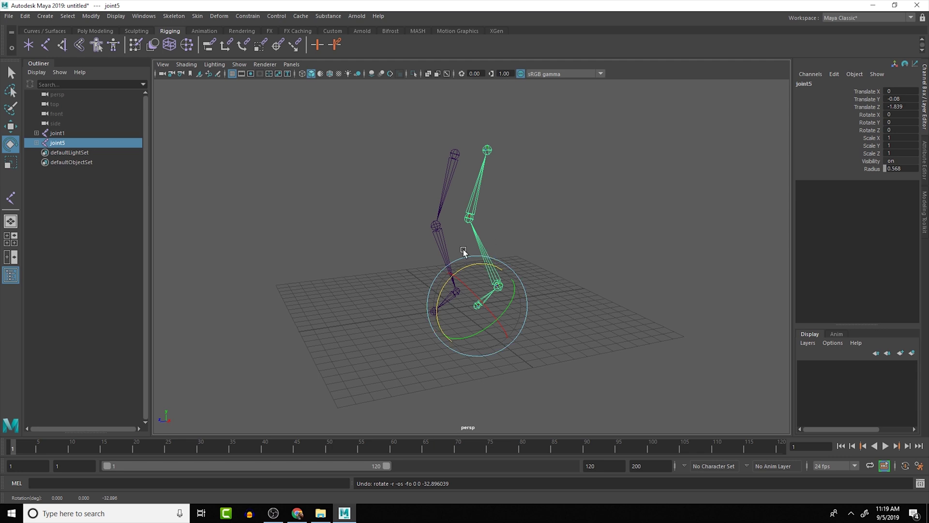
# Step: Test-rotate the first leg at joint1 and bend it at joint2, then undo
pyautogui.click(453, 159)
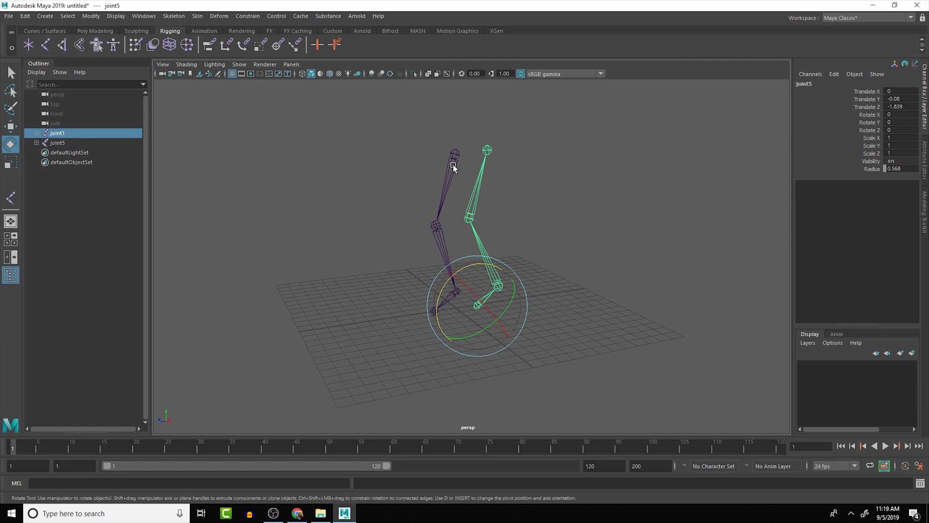
pyautogui.moveTo(444, 117); pyautogui.dragTo(458, 235)
pyautogui.click(442, 242)
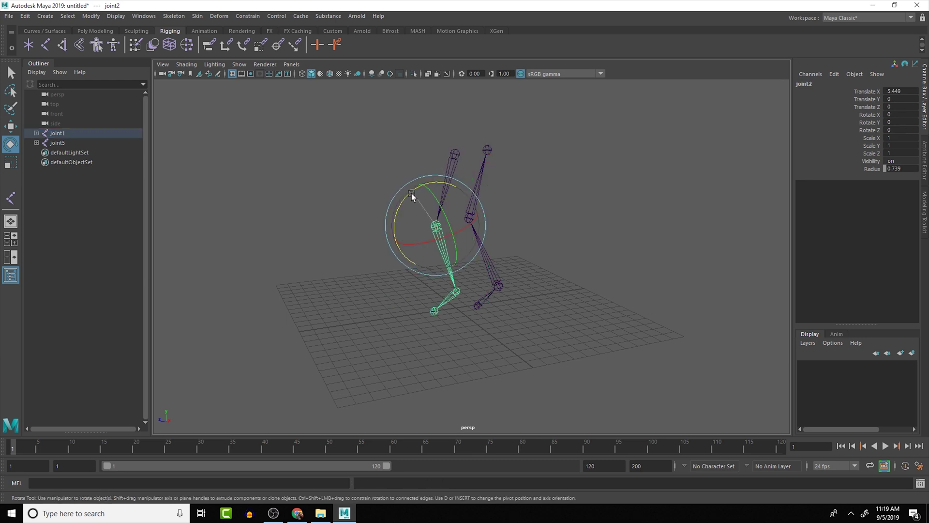
pyautogui.moveTo(414, 197)
pyautogui.mouseDown()
pyautogui.moveTo(420, 203)
pyautogui.moveTo(414, 198)
pyautogui.mouseUp()
pyautogui.hotkey('ctrl', 'z')
# Step: Test-move the second leg's top joint and undo the move
pyautogui.click(487, 149)
pyautogui.press('w')
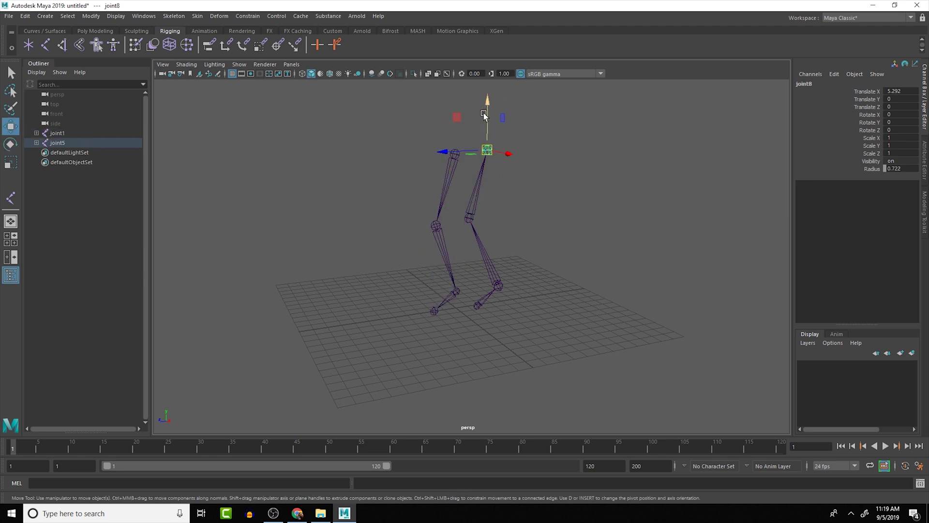
pyautogui.moveTo(488, 104)
pyautogui.mouseDown()
pyautogui.moveTo(490, 128)
pyautogui.moveTo(488, 103)
pyautogui.mouseUp()
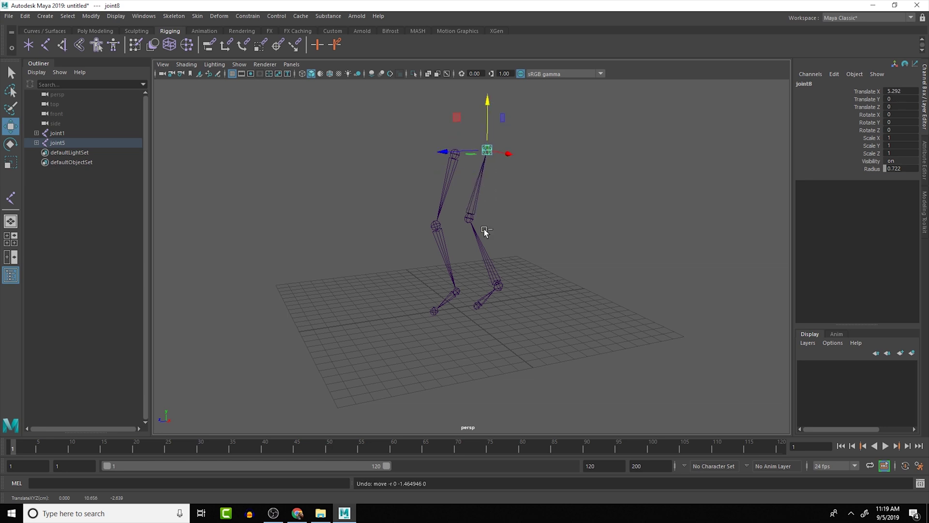
pyautogui.moveTo(488, 150); pyautogui.dragTo(487, 162)
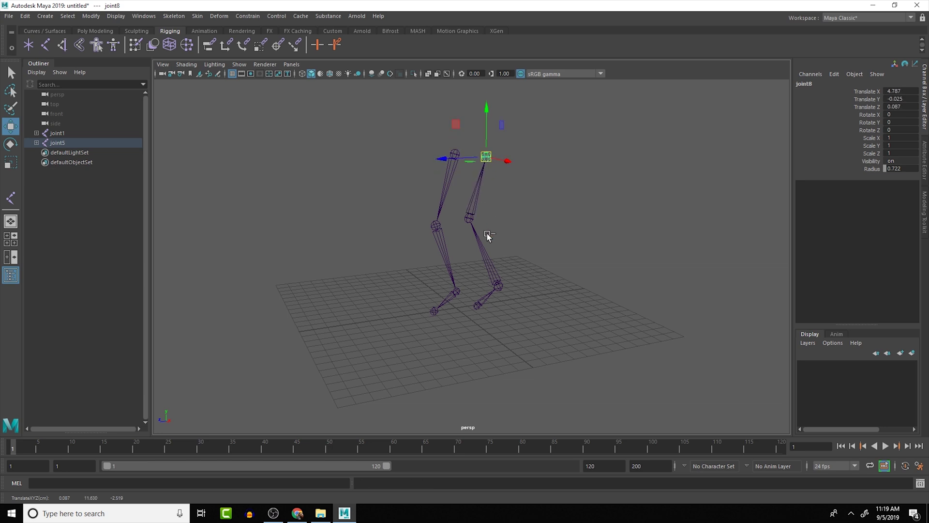
pyautogui.hotkey('ctrl', 'z')
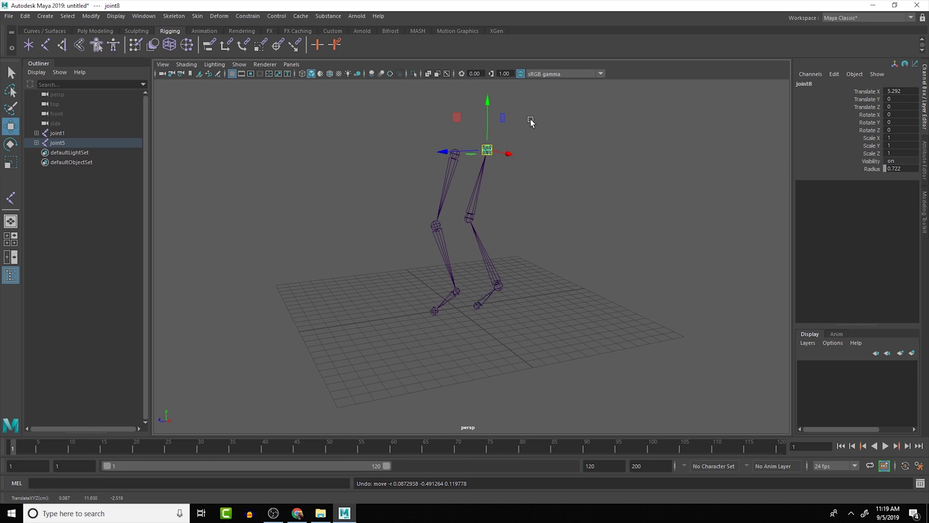
# Step: Delete the second leg's joints, the leftover joint5, and the whole first leg
pyautogui.click(495, 280)
pyautogui.press('Delete')
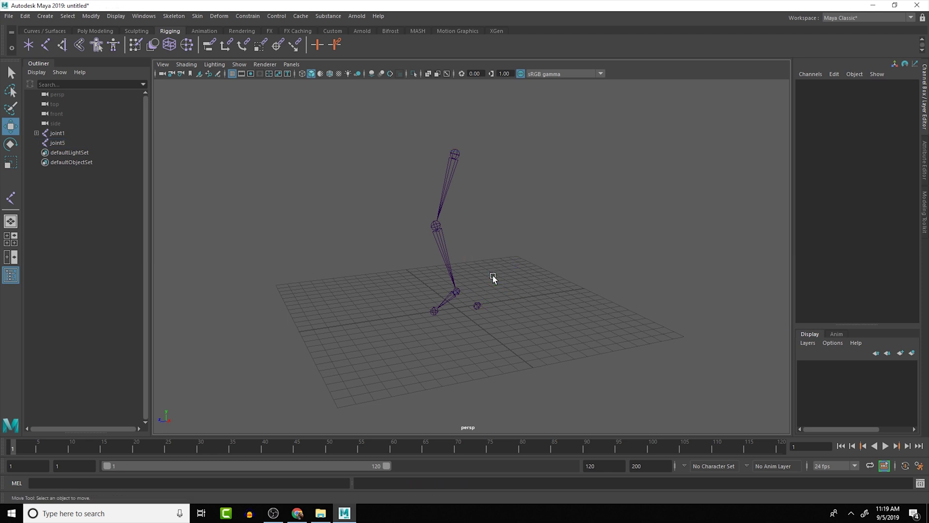
pyautogui.click(480, 307)
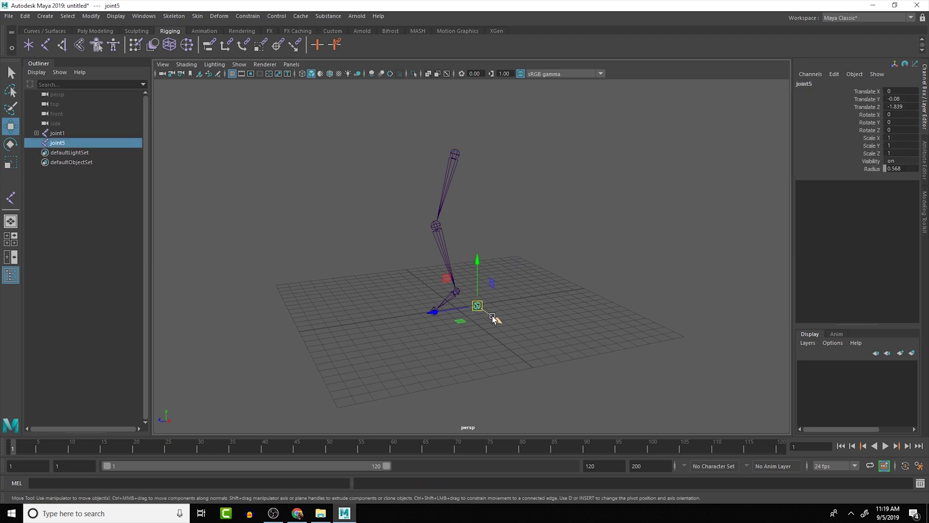
pyautogui.press('Delete')
pyautogui.moveTo(426, 161); pyautogui.dragTo(525, 225)
pyautogui.press('Delete')
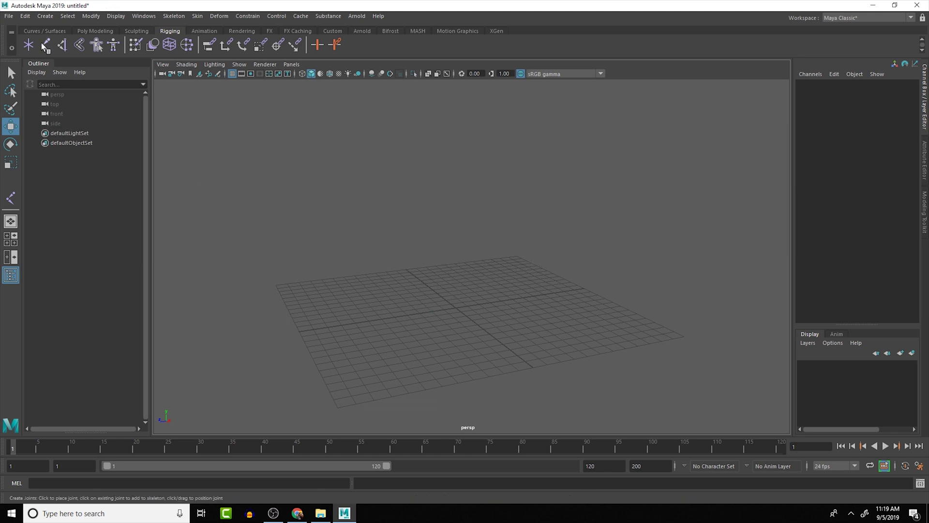
# Step: With the Joint Tool, place the first joint about 11 units high in the side view
pyautogui.click(45, 46)
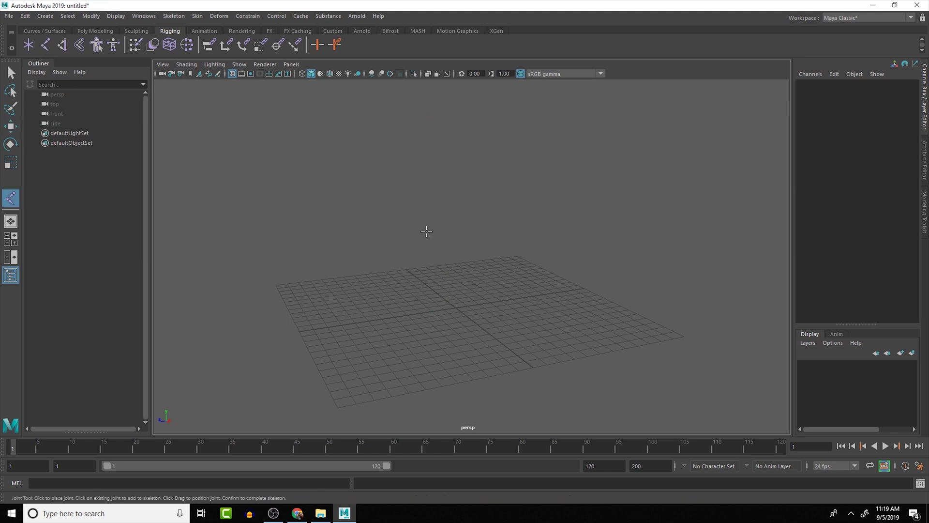
pyautogui.press('space')
pyautogui.press('space')
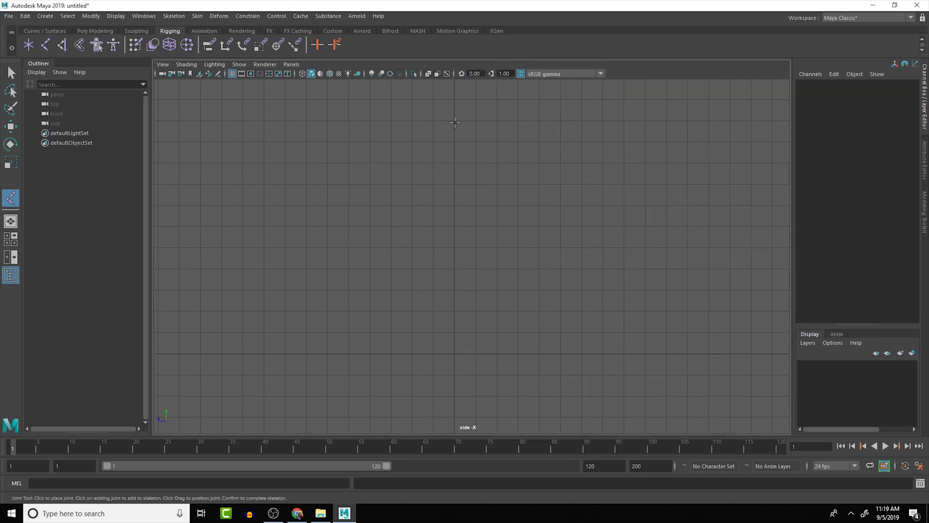
pyautogui.click(455, 120)
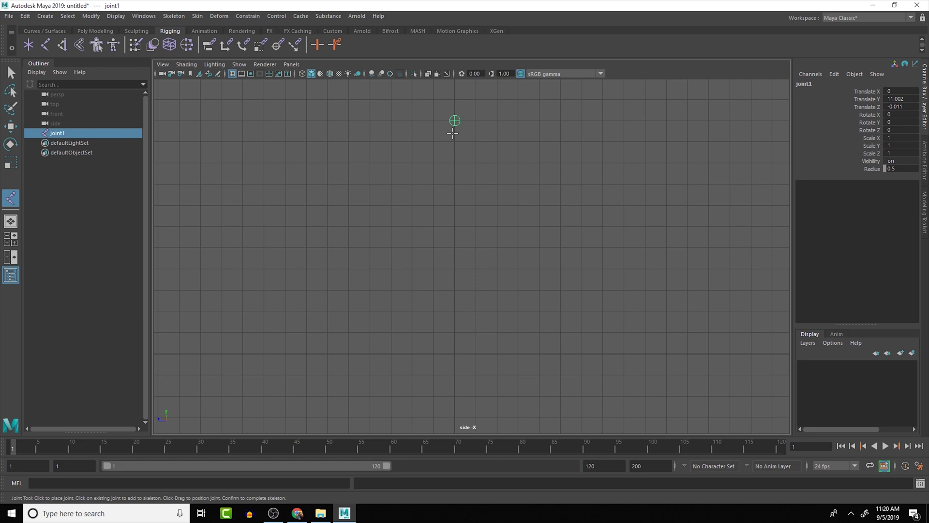
# Step: In the front view, move the new joint about 3.4 units to the right
pyautogui.press('space')
pyautogui.press('space')
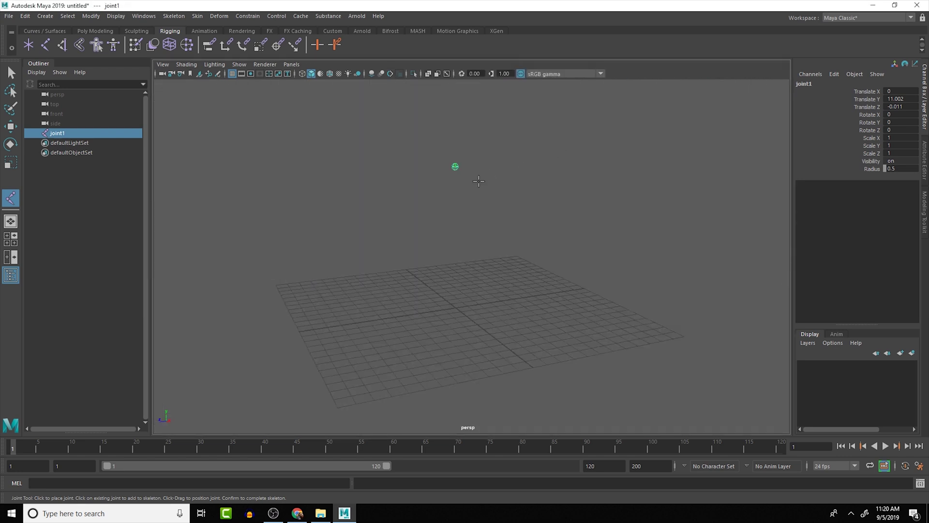
pyautogui.keyDown('alt'); pyautogui.moveTo(479, 181); pyautogui.dragTo(552, 185); pyautogui.keyUp('alt')
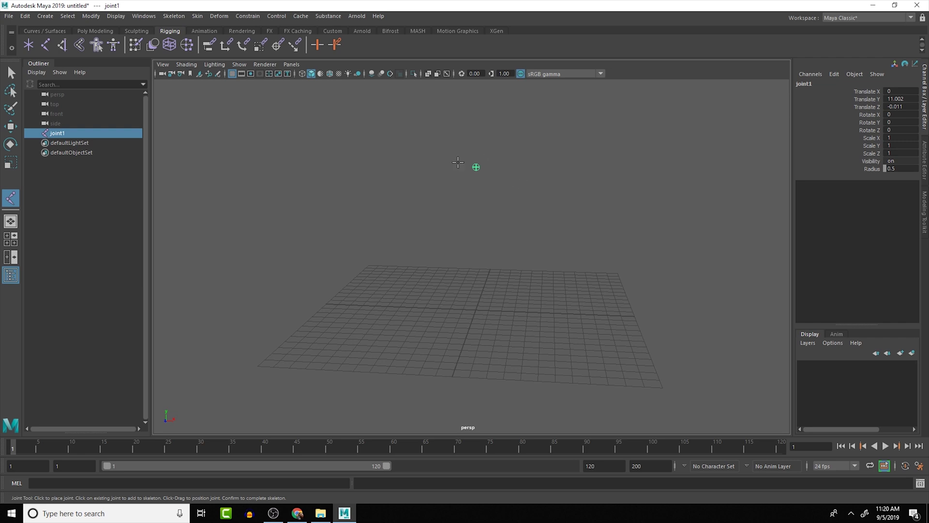
pyautogui.press('space')
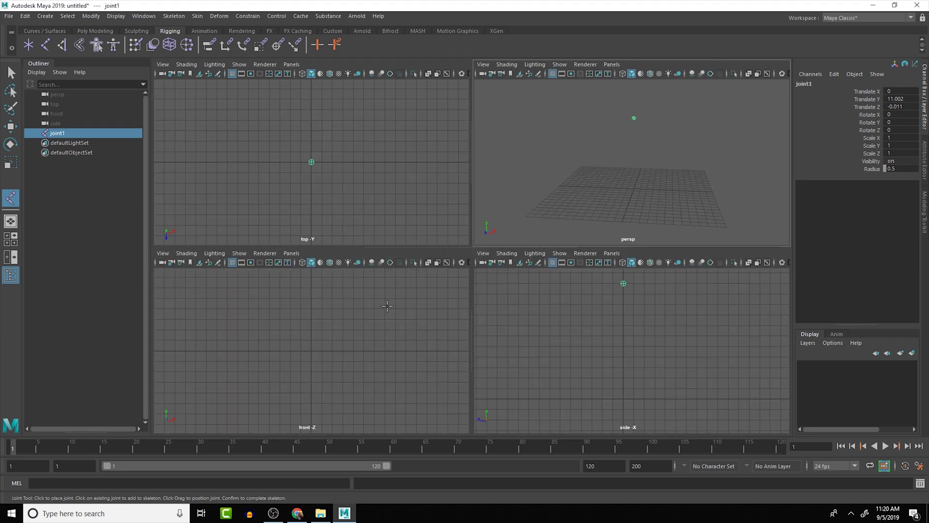
pyautogui.press('space')
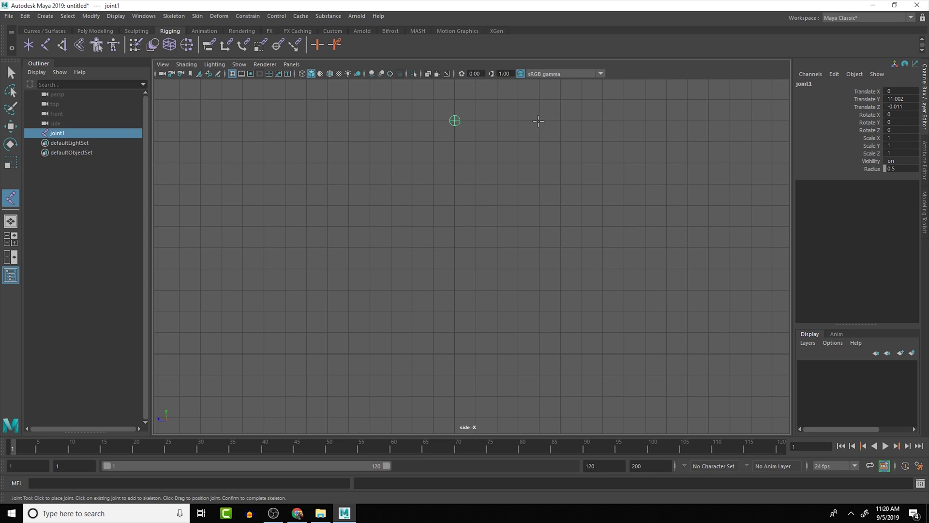
pyautogui.press('space')
pyautogui.press('space')
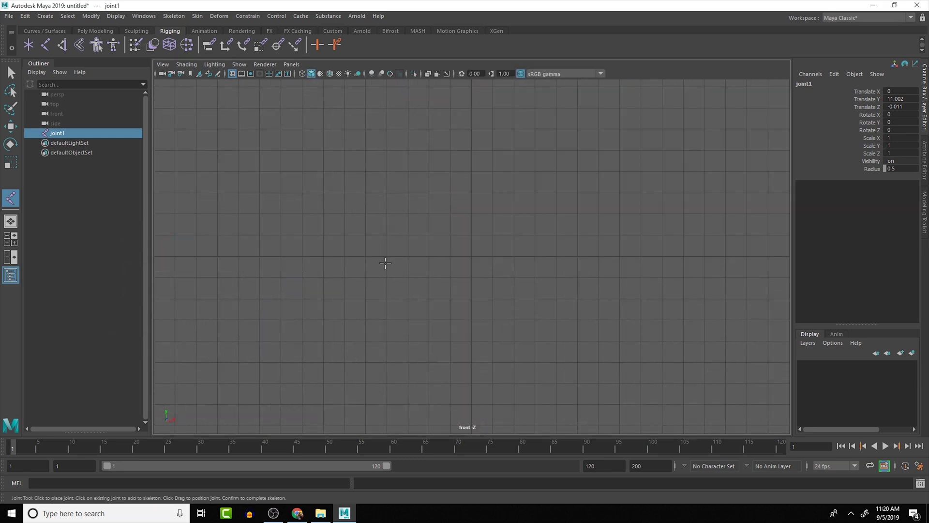
pyautogui.press('f')
pyautogui.scroll(-5, 394, 266)
pyautogui.keyDown('alt'); pyautogui.moveTo(411, 280); pyautogui.dragTo(397, 245, button='middle'); pyautogui.keyUp('alt')
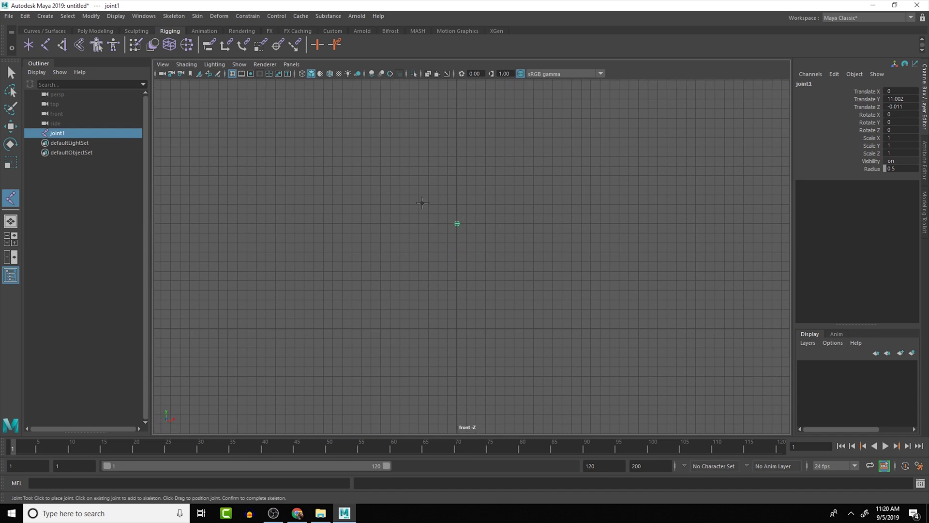
pyautogui.keyDown('alt'); pyautogui.moveTo(422, 202); pyautogui.dragTo(417, 191, button='middle'); pyautogui.keyUp('alt')
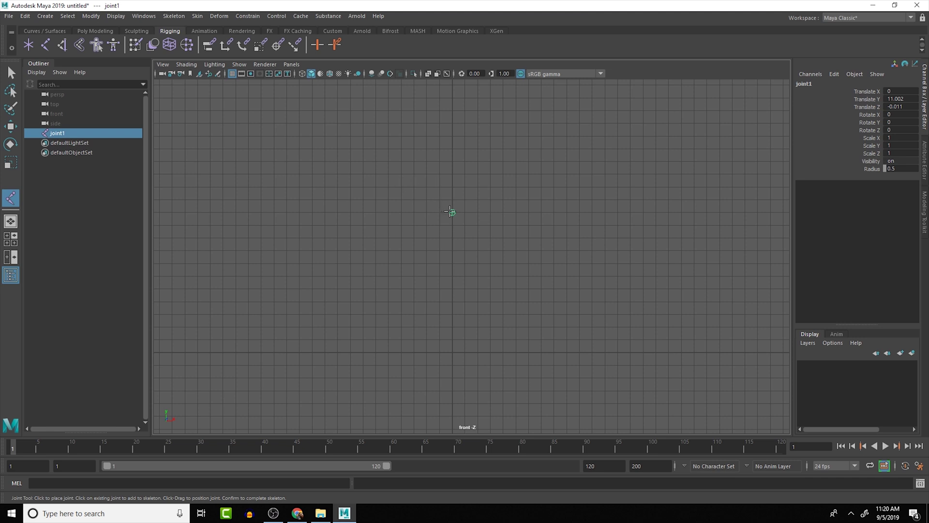
pyautogui.moveTo(450, 211); pyautogui.dragTo(495, 211)
# Step: Place the knee joint below the hip, then align it sideways in the front view
pyautogui.click(500, 283)
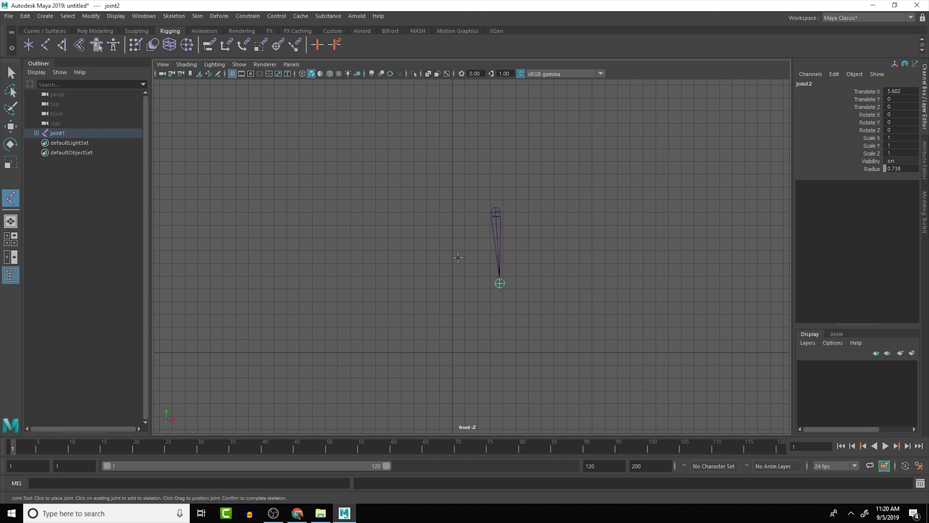
pyautogui.hotkey('ctrl', 'z')
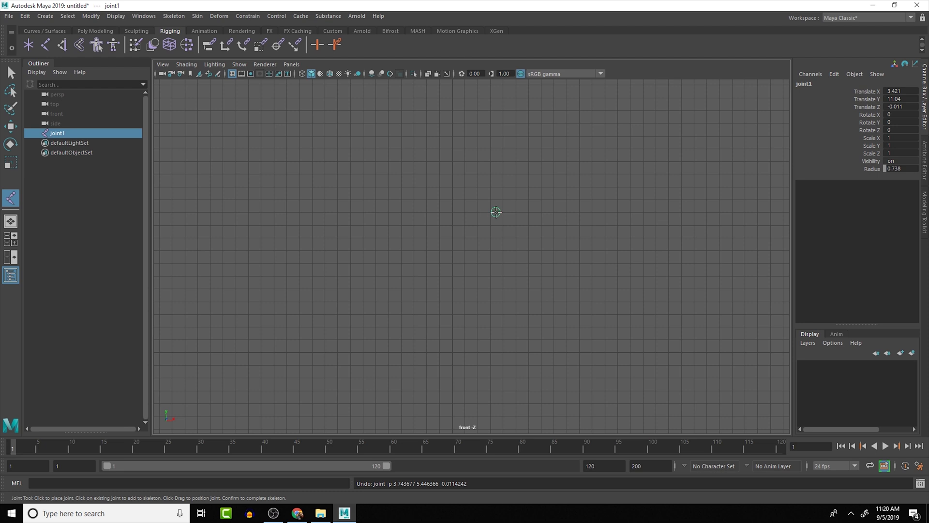
pyautogui.press('space')
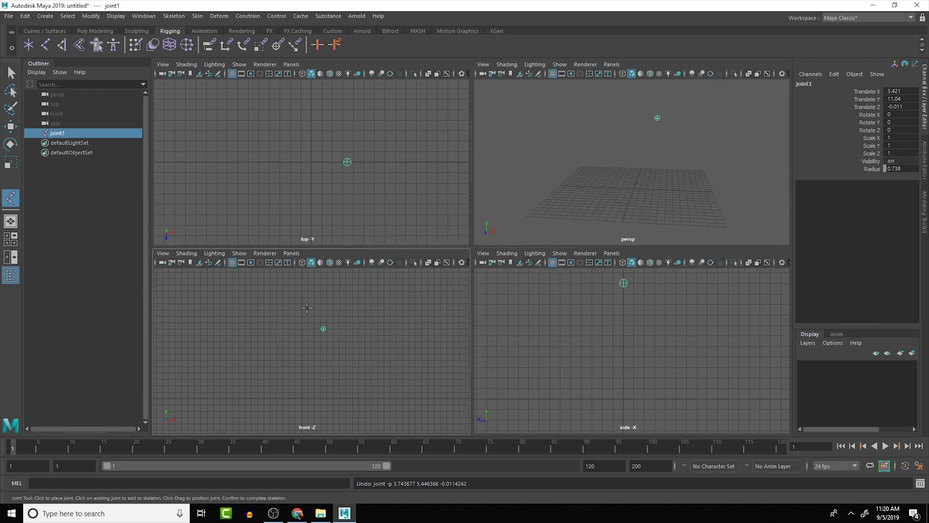
pyautogui.press('space')
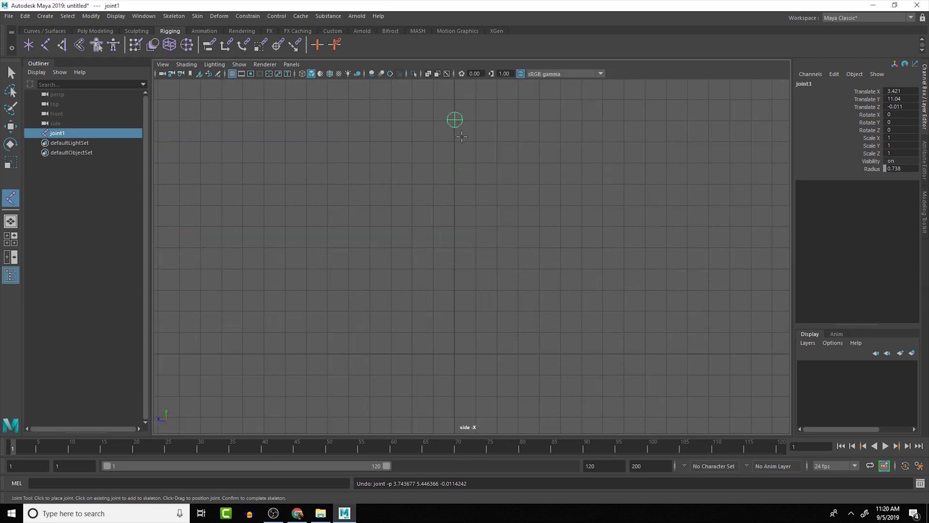
pyautogui.click(421, 223)
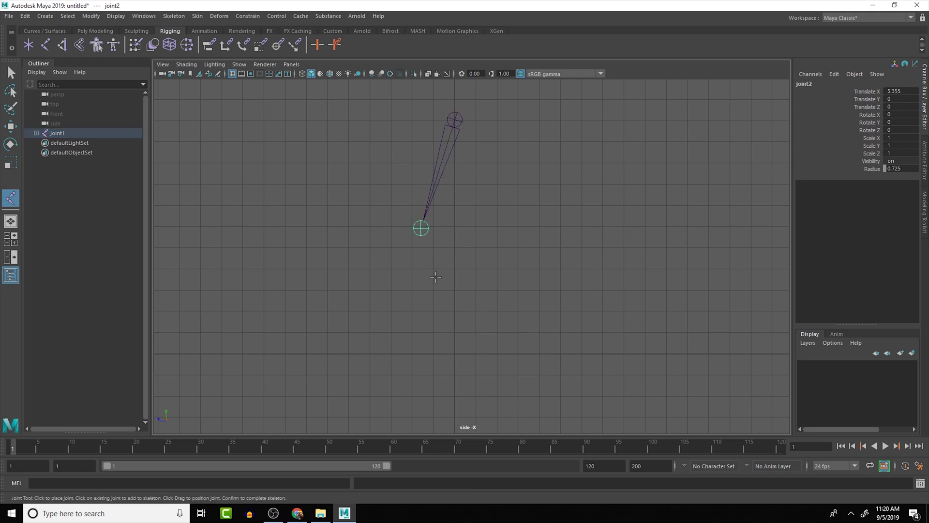
pyautogui.press('space')
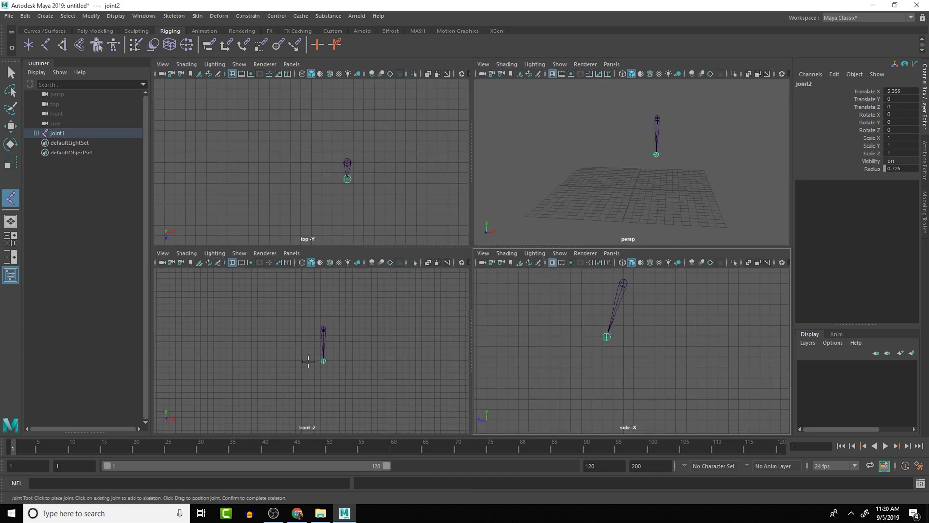
pyautogui.press('space')
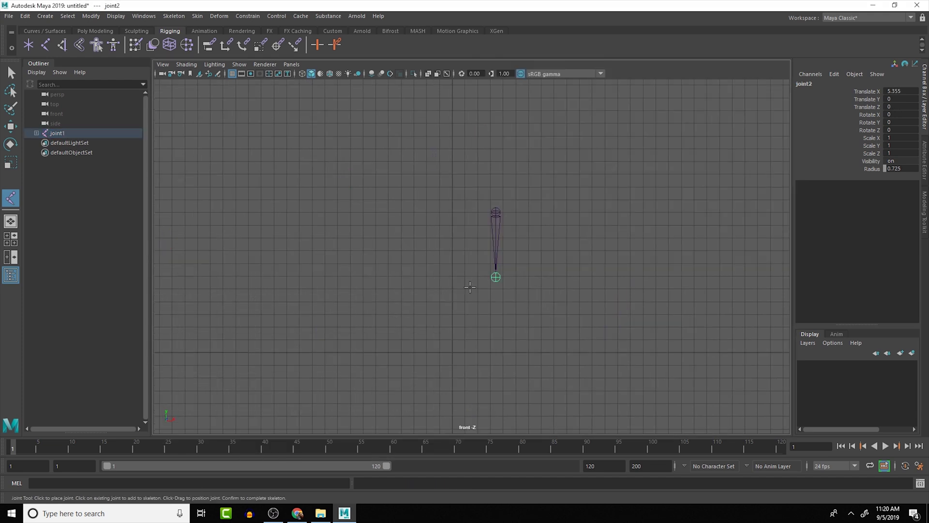
pyautogui.moveTo(496, 279); pyautogui.dragTo(502, 278, button='middle')
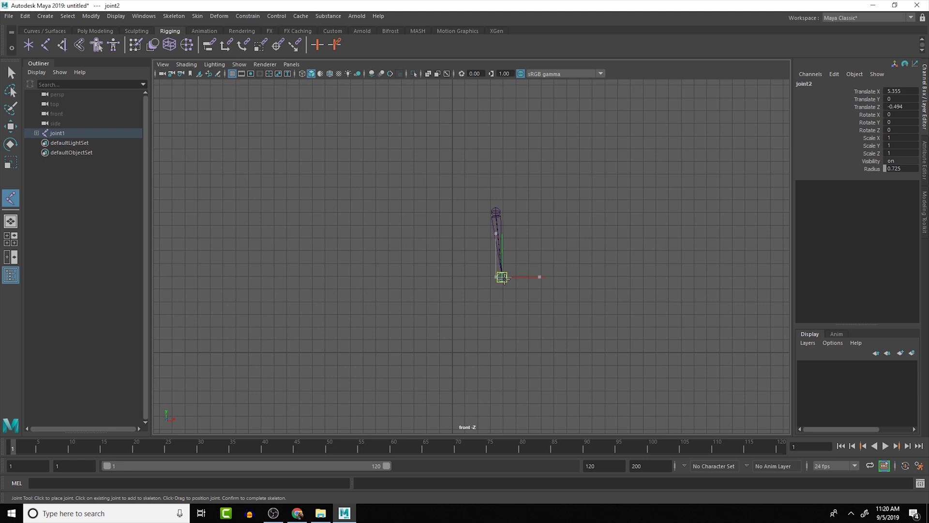
# Step: Add the ankle joint below the knee and line it up in the front view
pyautogui.press('space')
pyautogui.click(616, 388)
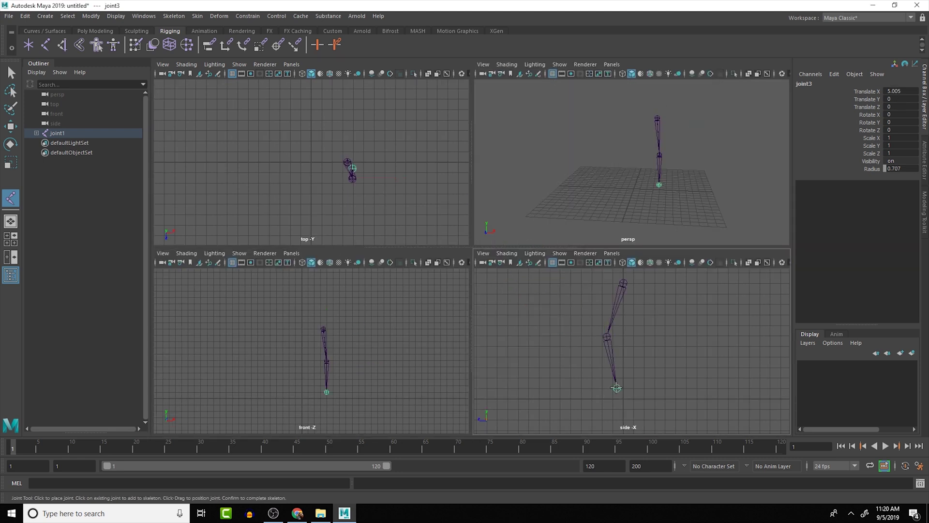
pyautogui.press('space')
pyautogui.moveTo(506, 344); pyautogui.dragTo(513, 344, button='middle')
pyautogui.press('space')
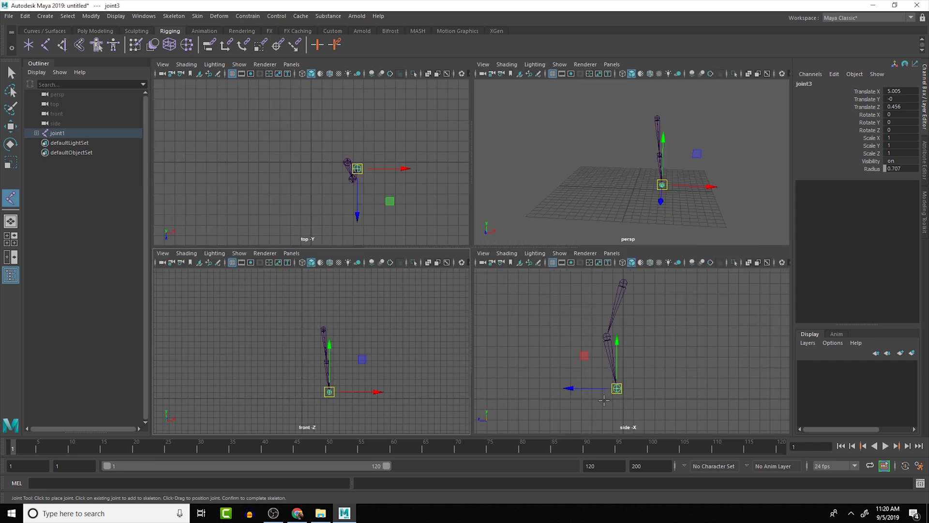
# Step: Add the ball-of-foot and toe joints forward of the ankle, aligning the toe in front view
pyautogui.click(603, 400)
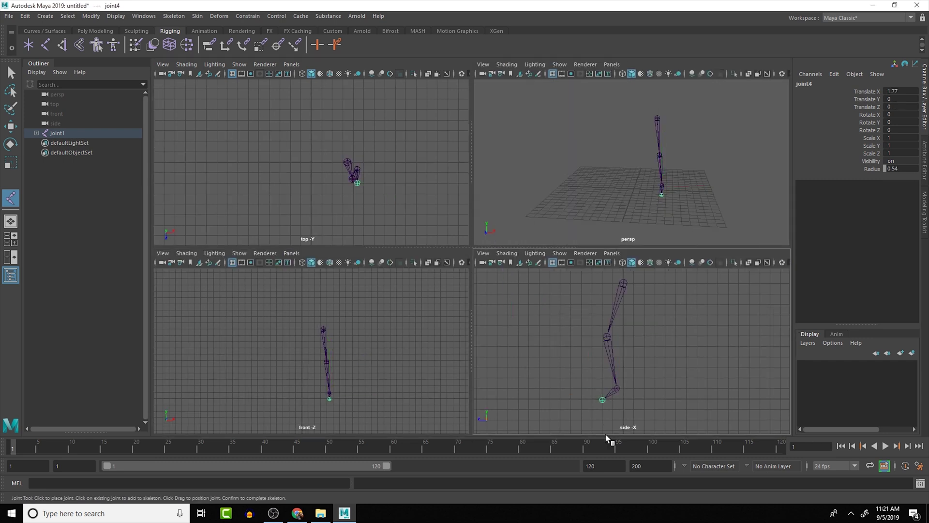
pyautogui.press('space')
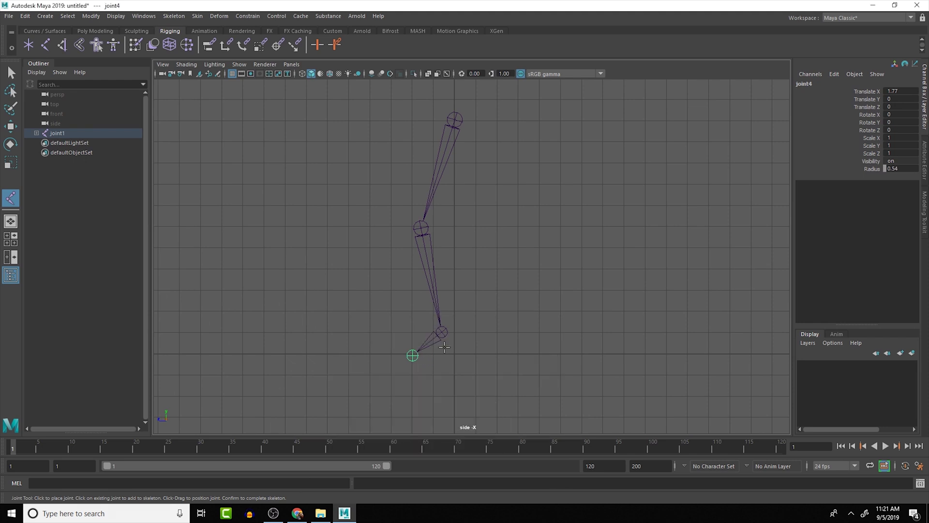
pyautogui.press('space')
pyautogui.press('space')
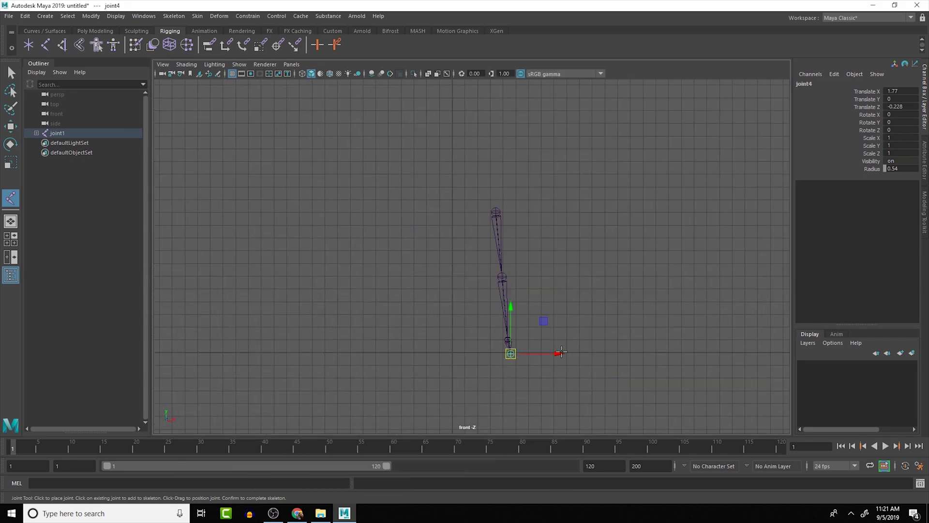
pyautogui.press('space')
pyautogui.click(581, 399)
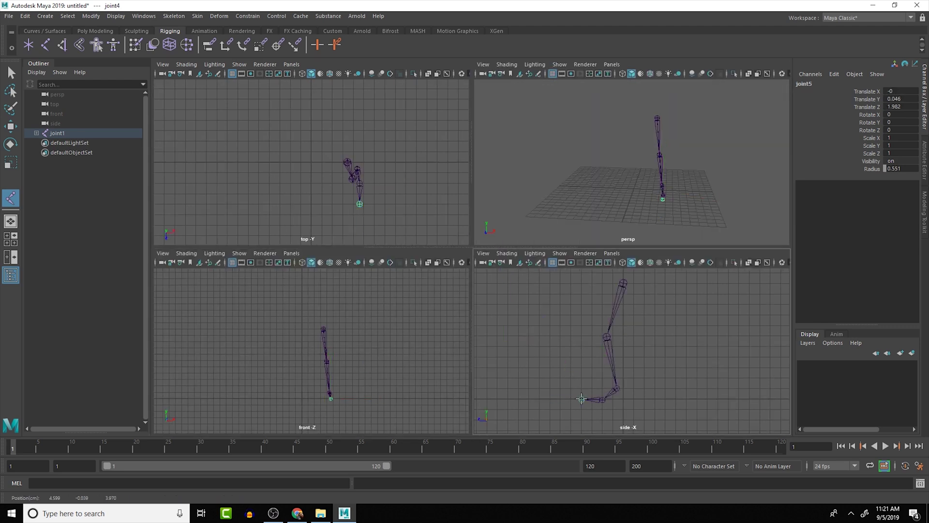
pyautogui.press('space')
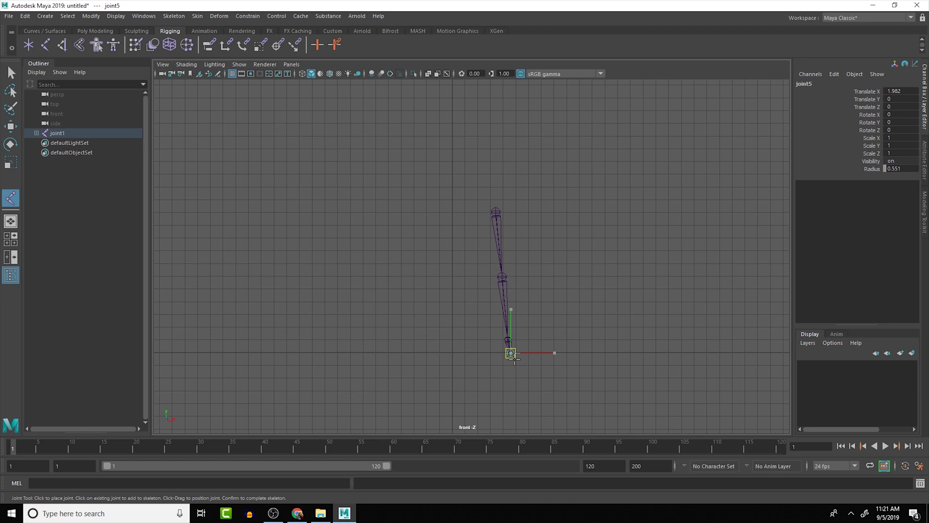
pyautogui.moveTo(514, 358); pyautogui.dragTo(516, 361)
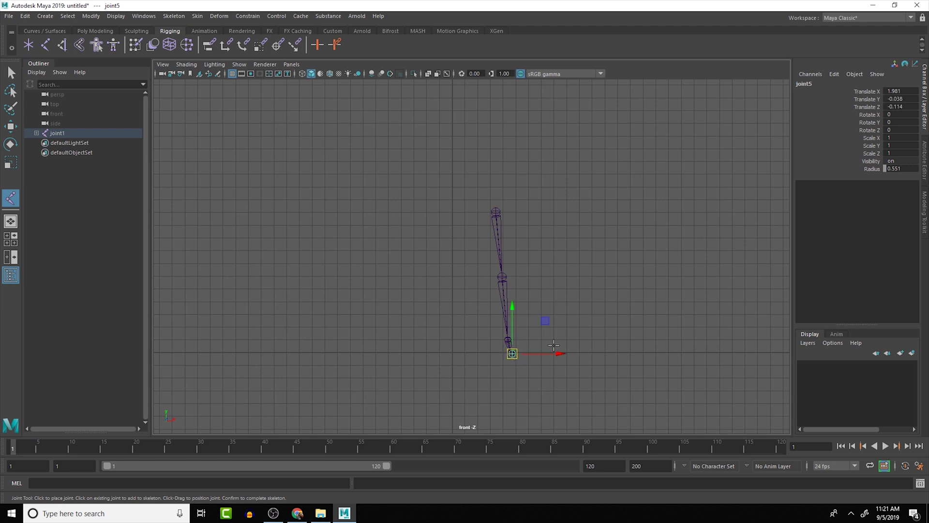
# Step: Finish the leg chain, then select the knee, ankle and hip joints in perspective
pyautogui.press('w')
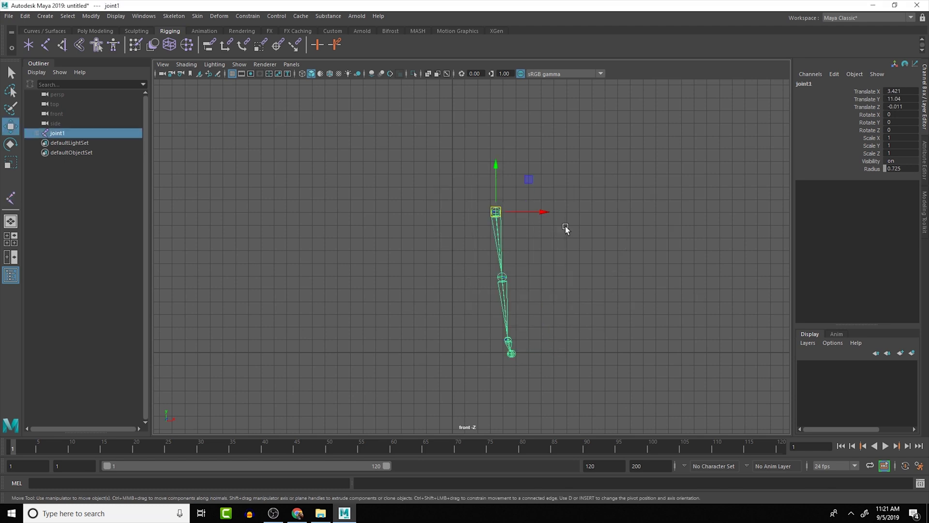
pyautogui.press('space')
pyautogui.keyDown('alt'); pyautogui.moveTo(703, 166); pyautogui.dragTo(539, 169); pyautogui.keyUp('alt')
pyautogui.press('space')
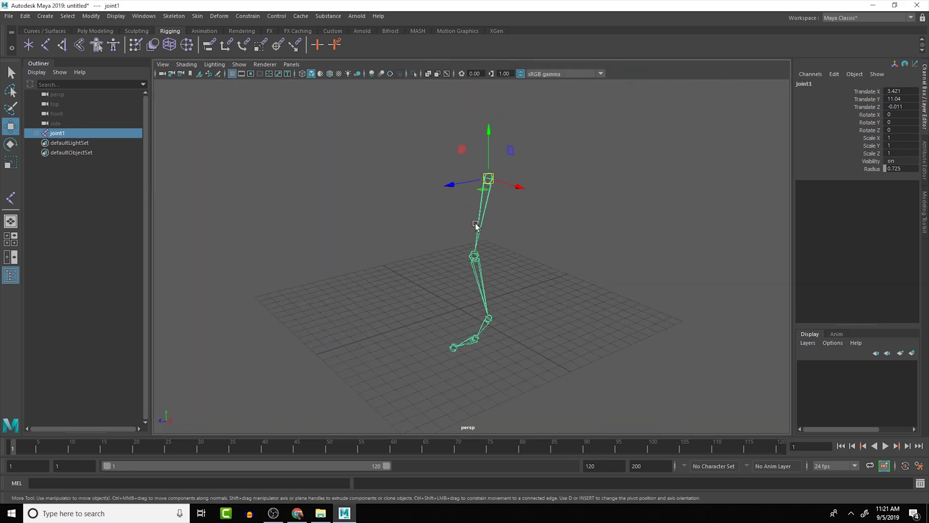
pyautogui.keyDown('alt'); pyautogui.moveTo(475, 224); pyautogui.dragTo(454, 231); pyautogui.keyUp('alt')
pyautogui.press('e')
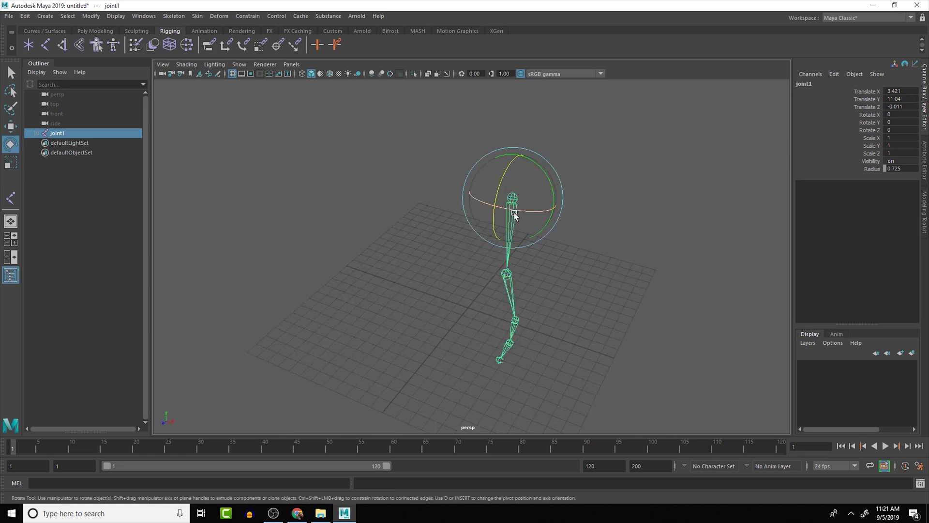
pyautogui.keyDown('alt'); pyautogui.moveTo(526, 232); pyautogui.dragTo(544, 222); pyautogui.keyUp('alt')
pyautogui.click(529, 286)
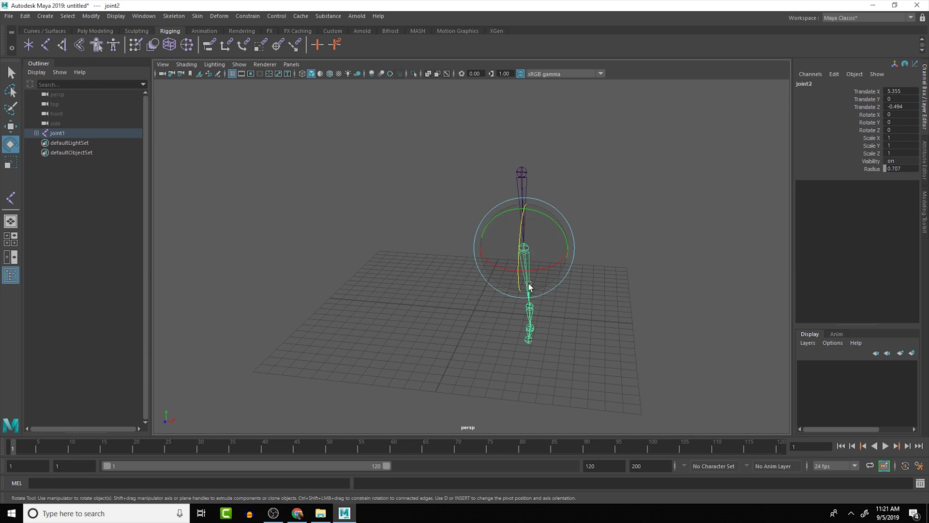
pyautogui.keyDown('alt'); pyautogui.moveTo(529, 286); pyautogui.dragTo(530, 264); pyautogui.keyUp('alt')
pyautogui.click(533, 304)
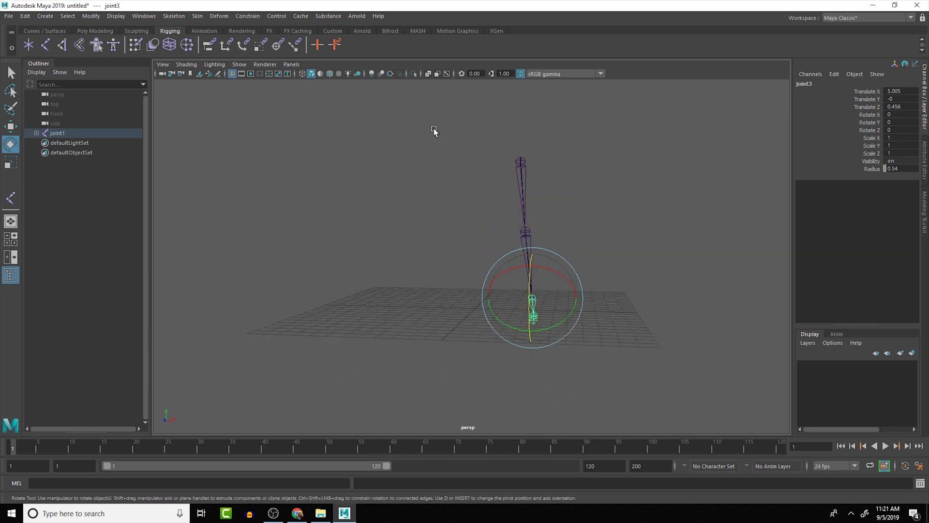
pyautogui.click(520, 161)
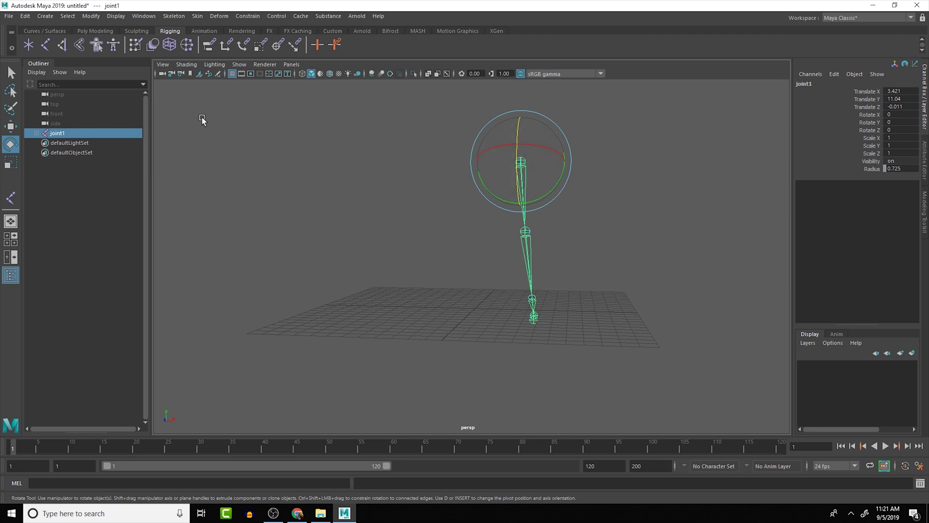
# Step: Expand joint1 in the Outliner to confirm joint2 and joint3 are nested beneath it
pyautogui.click(36, 132)
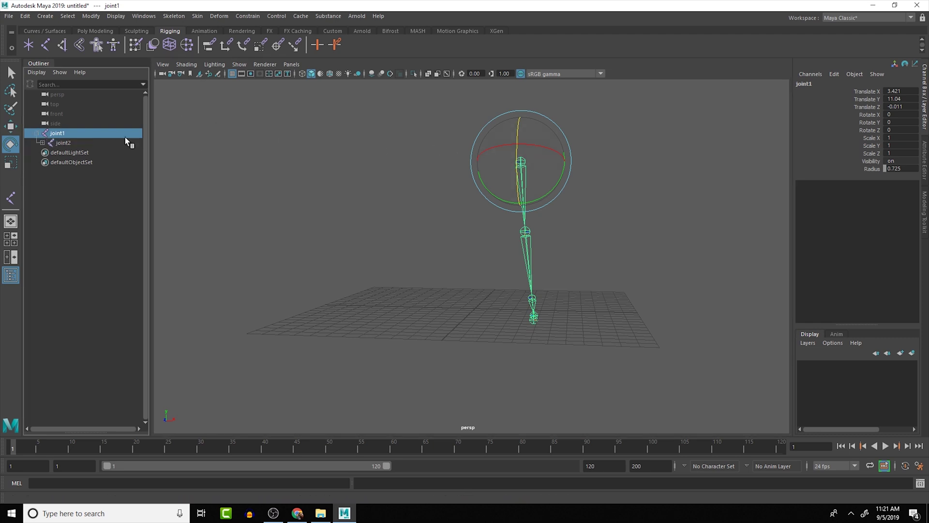
pyautogui.click(42, 143)
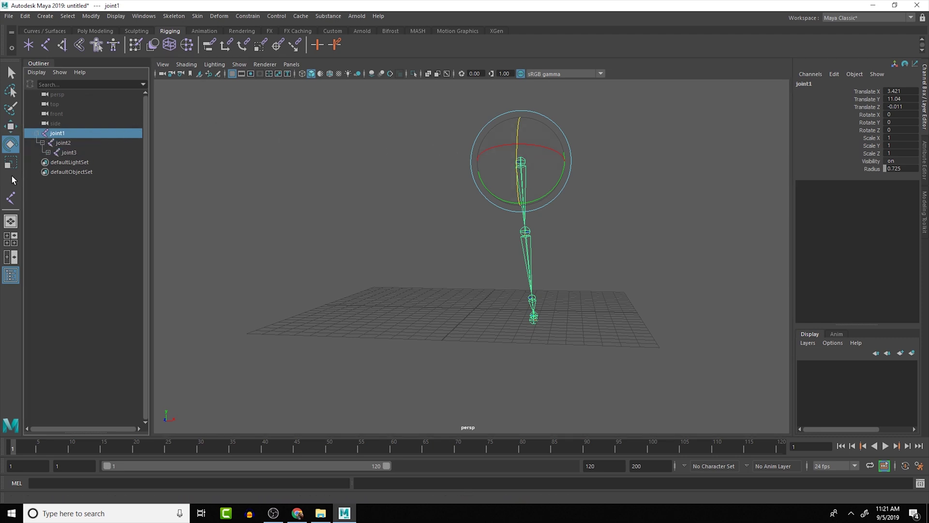
pyautogui.click(36, 133)
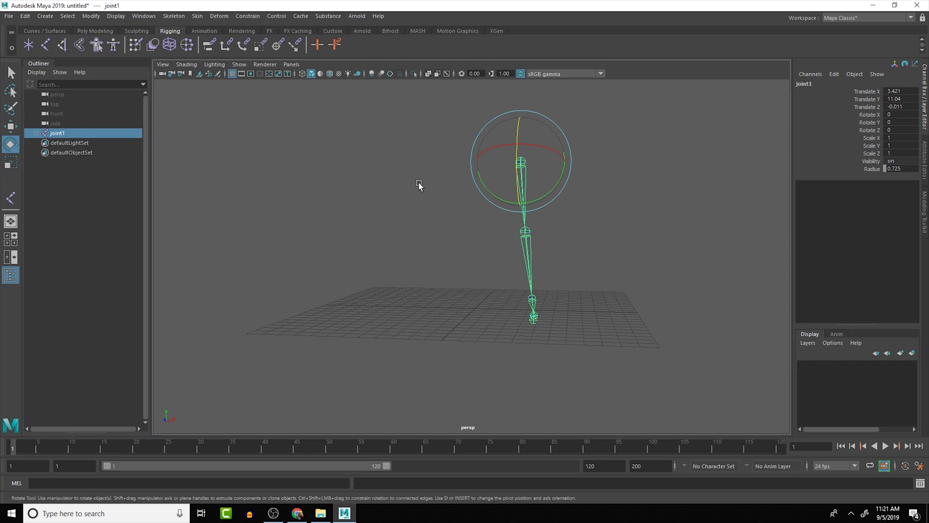
pyautogui.keyDown('alt'); pyautogui.moveTo(419, 182); pyautogui.dragTo(460, 224); pyautogui.keyUp('alt')
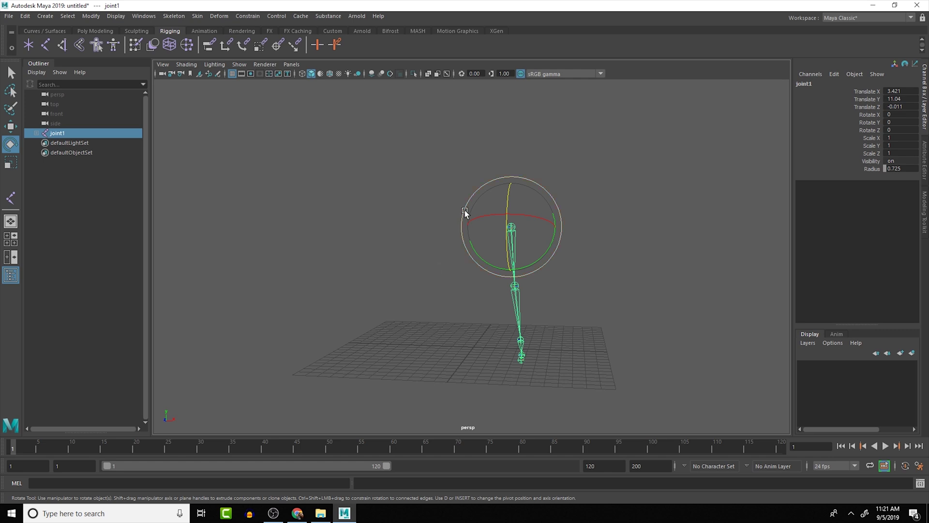
# Step: Create a new four-joint spine chain rising upward from just above the hip
pyautogui.press('space')
pyautogui.press('space')
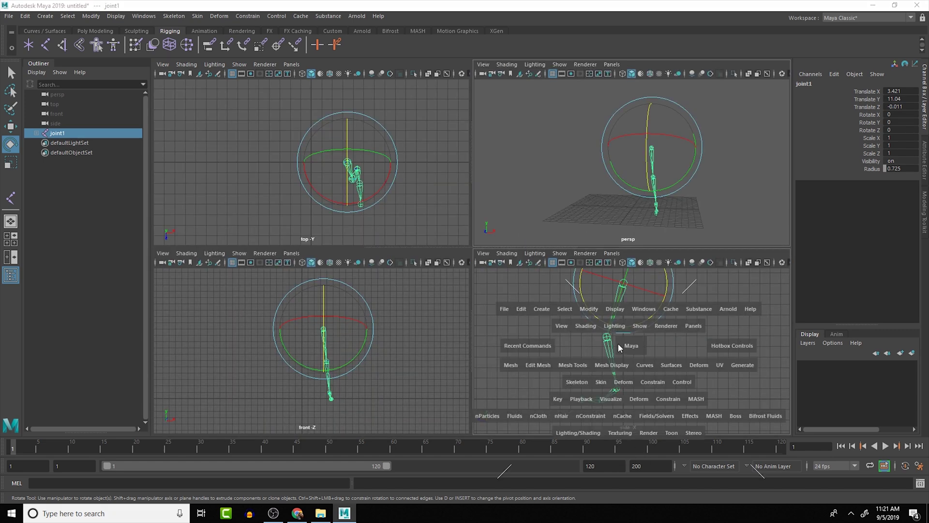
pyautogui.scroll(-2, 668, 325)
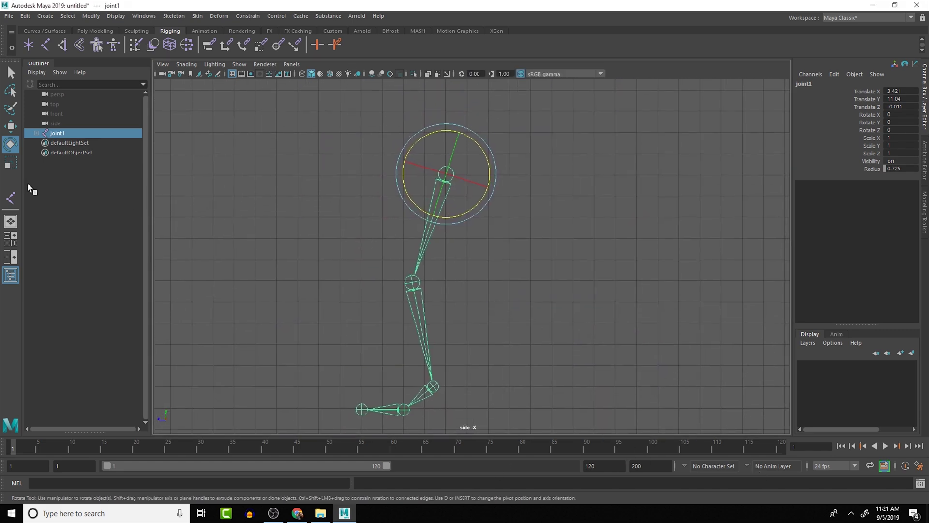
pyautogui.click(10, 196)
pyautogui.keyDown('alt'); pyautogui.moveTo(416, 230); pyautogui.dragTo(414, 297, button='middle'); pyautogui.keyUp('alt')
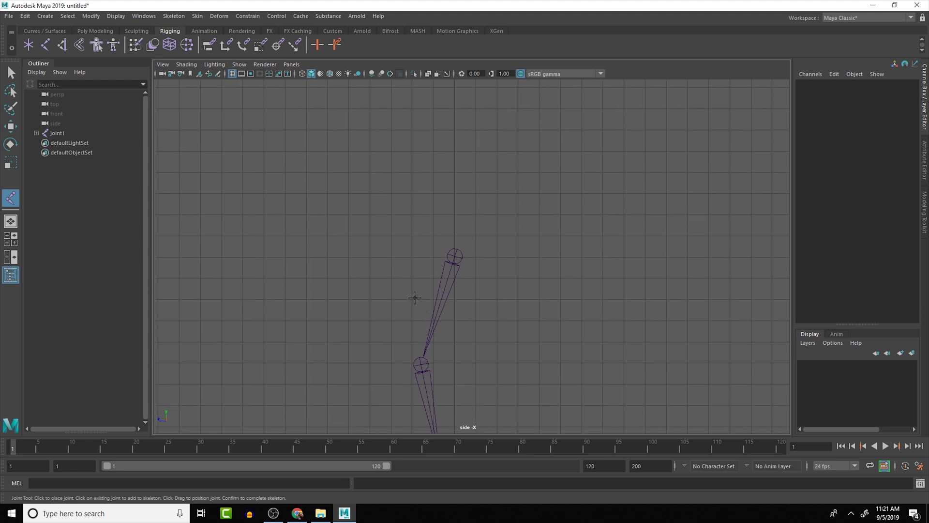
pyautogui.click(477, 233)
pyautogui.keyDown('alt'); pyautogui.moveTo(492, 234); pyautogui.dragTo(500, 280, button='middle'); pyautogui.keyUp('alt')
pyautogui.click(459, 225)
pyautogui.click(458, 142)
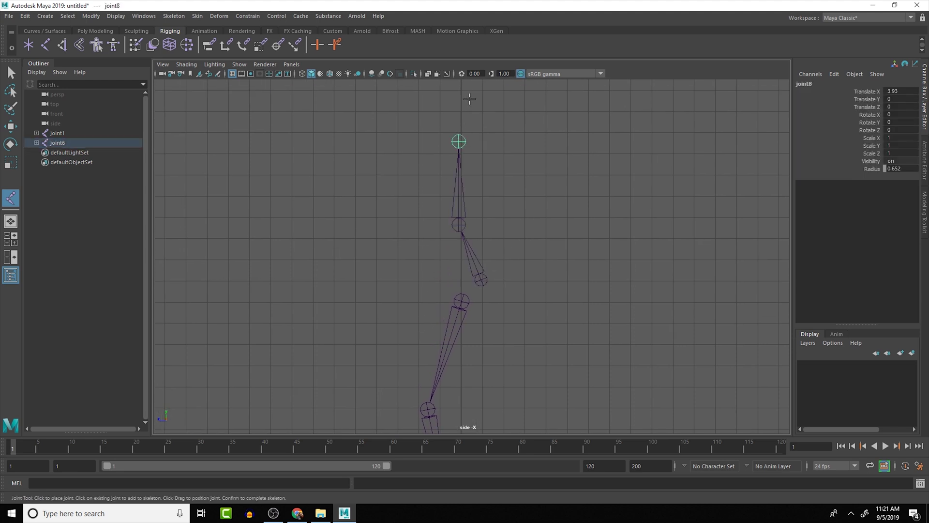
pyautogui.click(475, 95)
pyautogui.press('Return')
pyautogui.press('e')
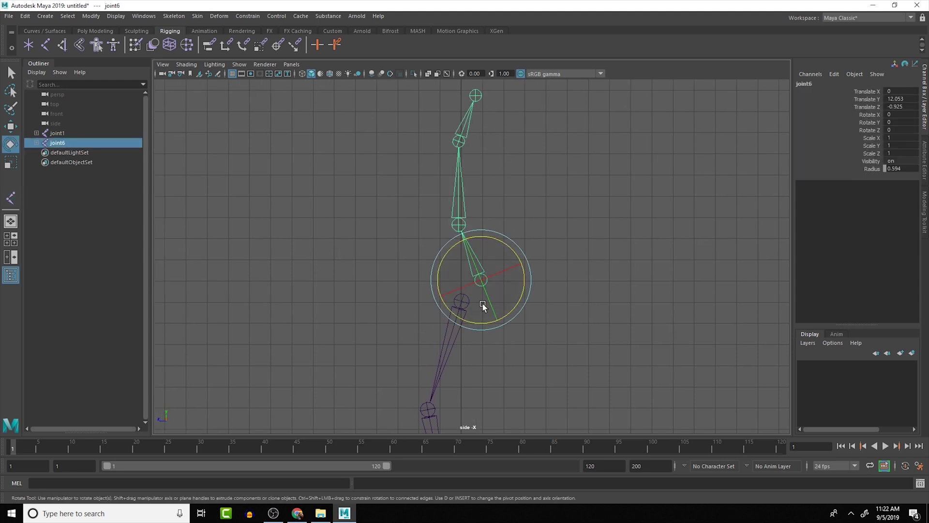
# Step: Orbit the perspective view to see the spine chain beside the leg
pyautogui.press('space')
pyautogui.press('space')
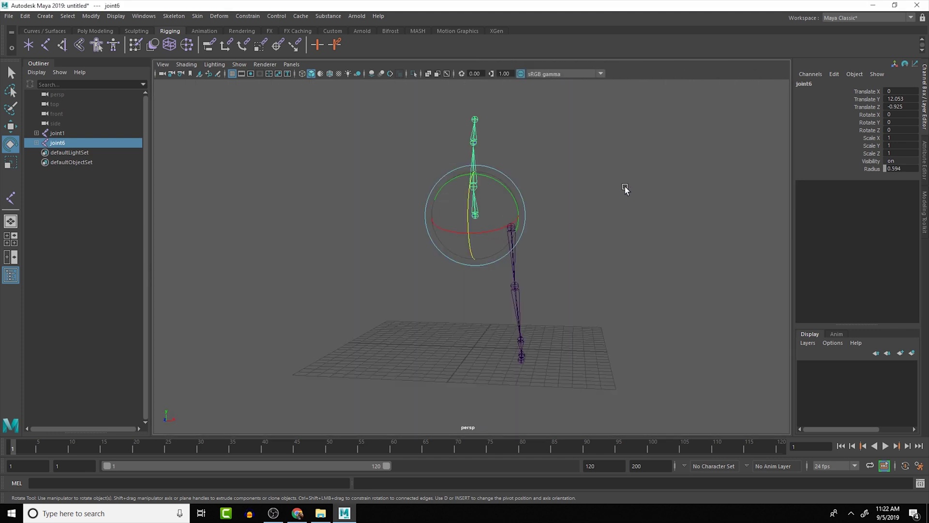
pyautogui.keyDown('alt'); pyautogui.moveTo(625, 189); pyautogui.dragTo(454, 182); pyautogui.keyUp('alt')
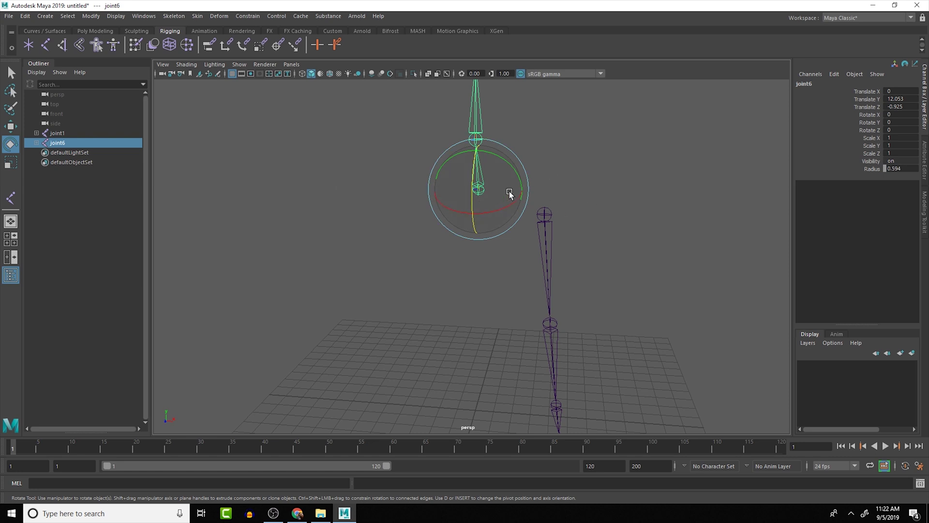
pyautogui.keyDown('alt'); pyautogui.moveTo(492, 149); pyautogui.dragTo(491, 282); pyautogui.keyUp('alt')
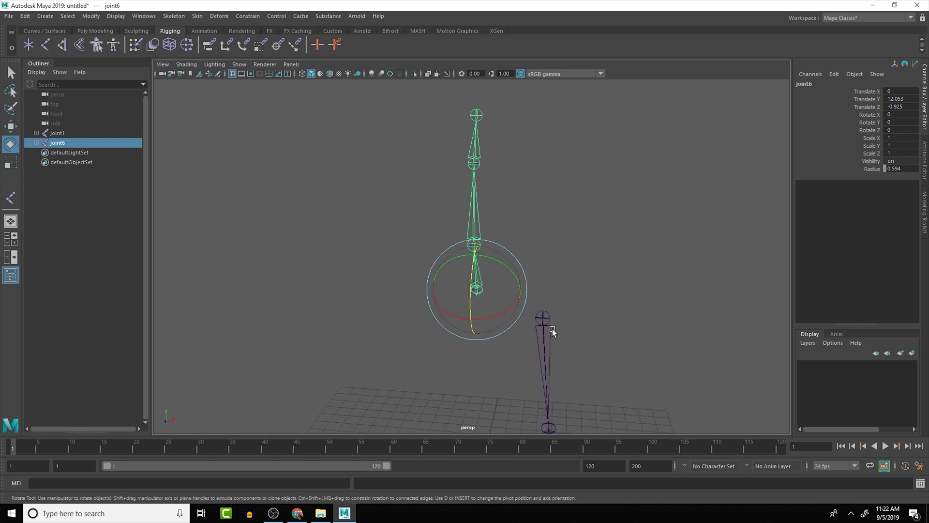
# Step: Select joint1 then joint6 and parent the leg chain under the spine root
pyautogui.click(552, 332)
pyautogui.keyDown('shift'); pyautogui.click(469, 285); pyautogui.keyUp('shift')
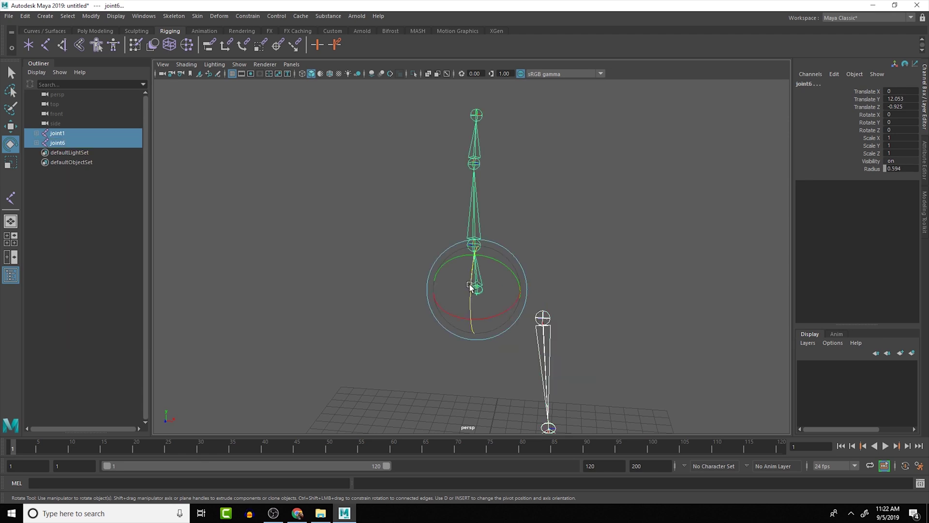
pyautogui.click(544, 326)
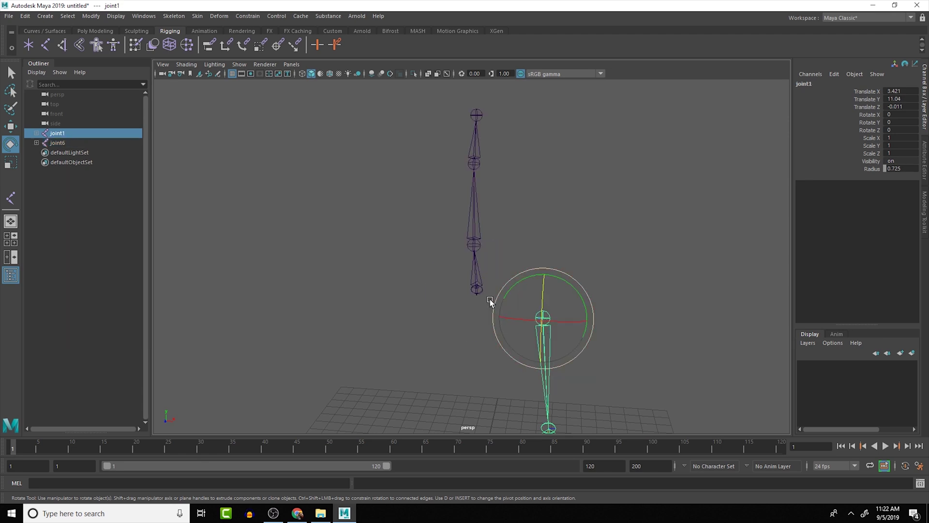
pyautogui.keyDown('shift'); pyautogui.click(478, 292); pyautogui.keyUp('shift')
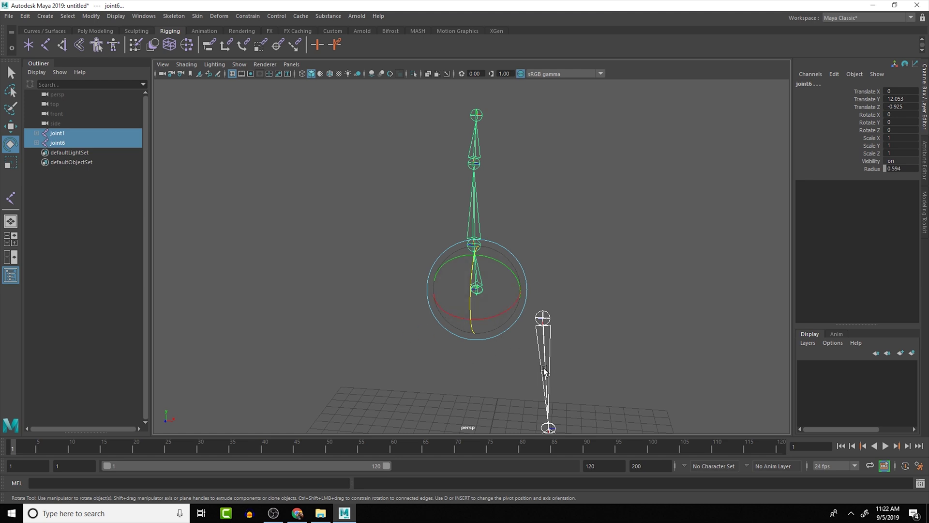
pyautogui.press('p')
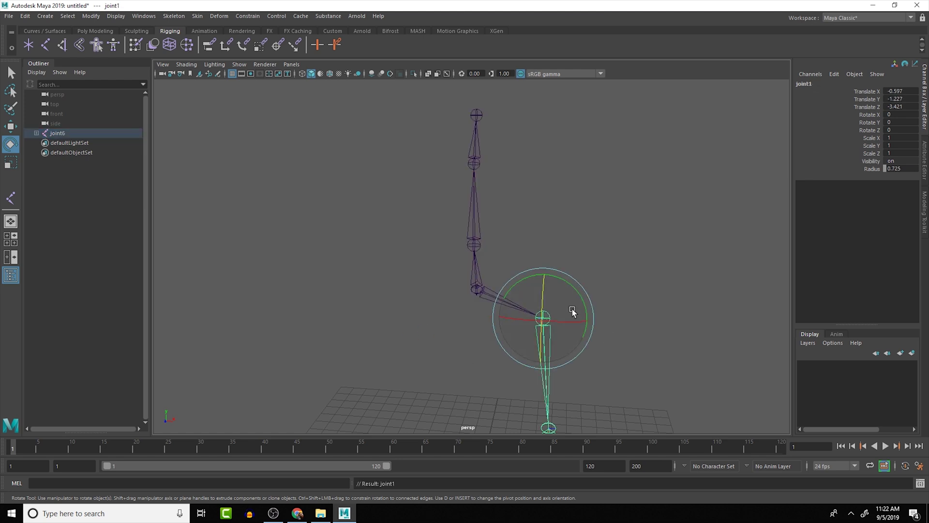
# Step: Select joint6 with its whole hierarchy and orbit the perspective view to inspect it
pyautogui.click(477, 321)
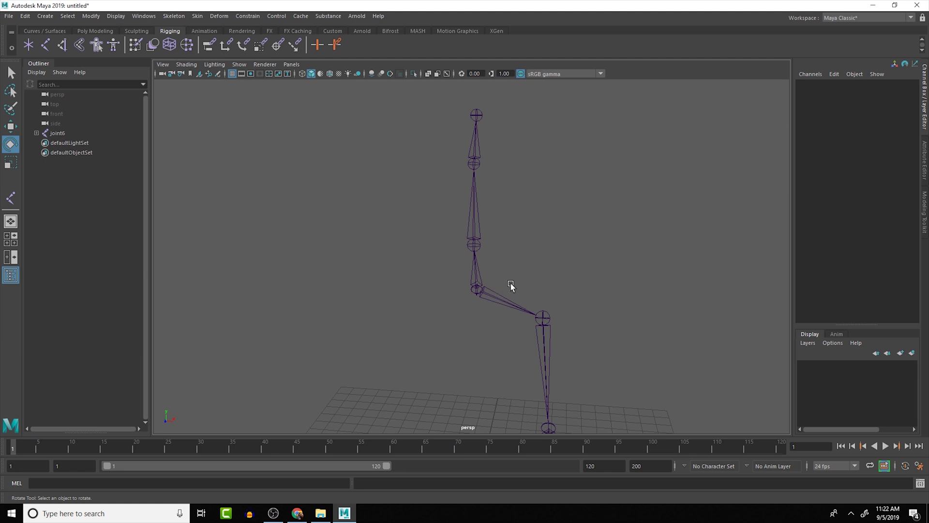
pyautogui.click(507, 303)
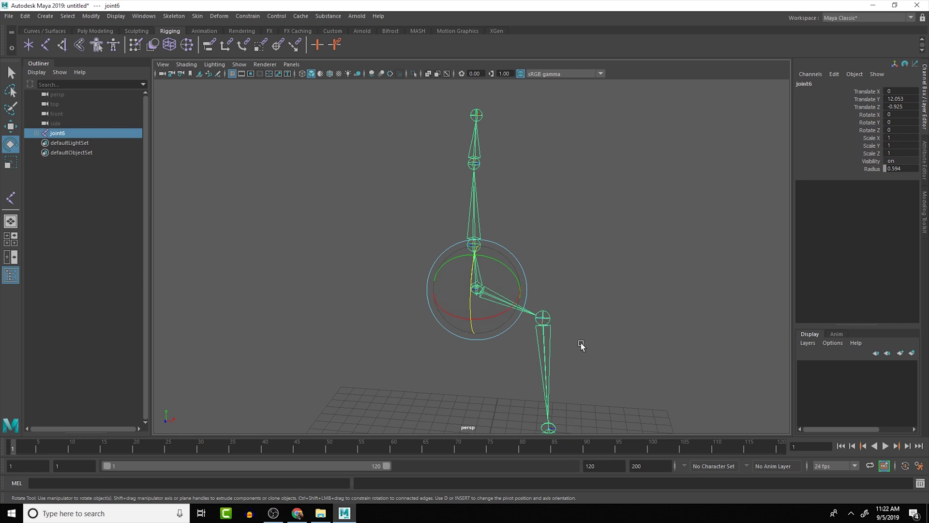
pyautogui.keyDown('alt'); pyautogui.moveTo(600, 318); pyautogui.dragTo(574, 228, button='middle'); pyautogui.keyUp('alt')
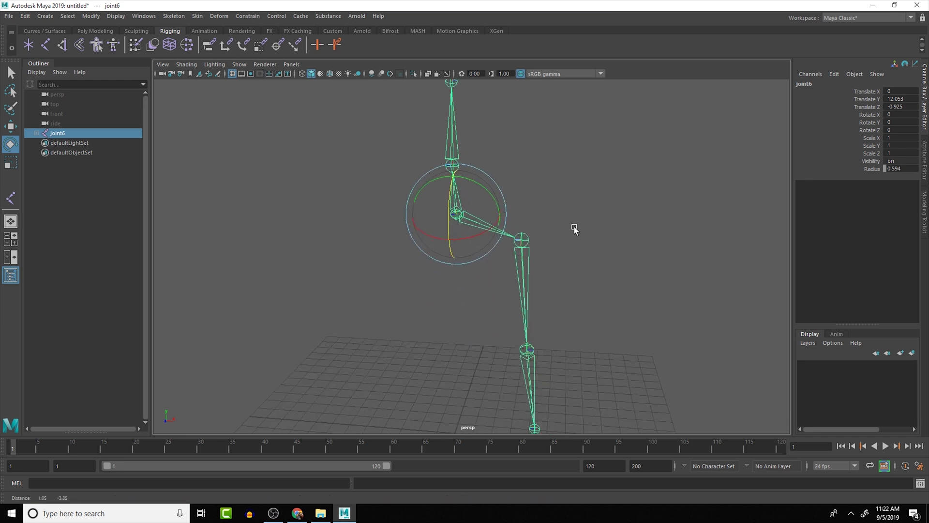
pyautogui.keyDown('alt'); pyautogui.moveTo(575, 228); pyautogui.dragTo(516, 268); pyautogui.keyUp('alt')
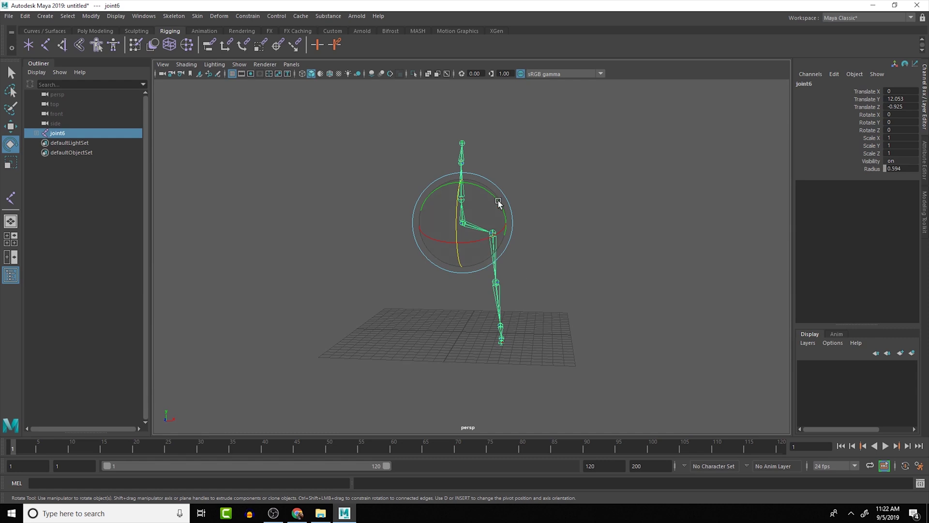
pyautogui.moveTo(499, 202)
pyautogui.keyDown('alt'); pyautogui.mouseDown()
pyautogui.moveTo(550, 245)
pyautogui.moveTo(500, 196)
pyautogui.mouseUp(); pyautogui.keyUp('alt')
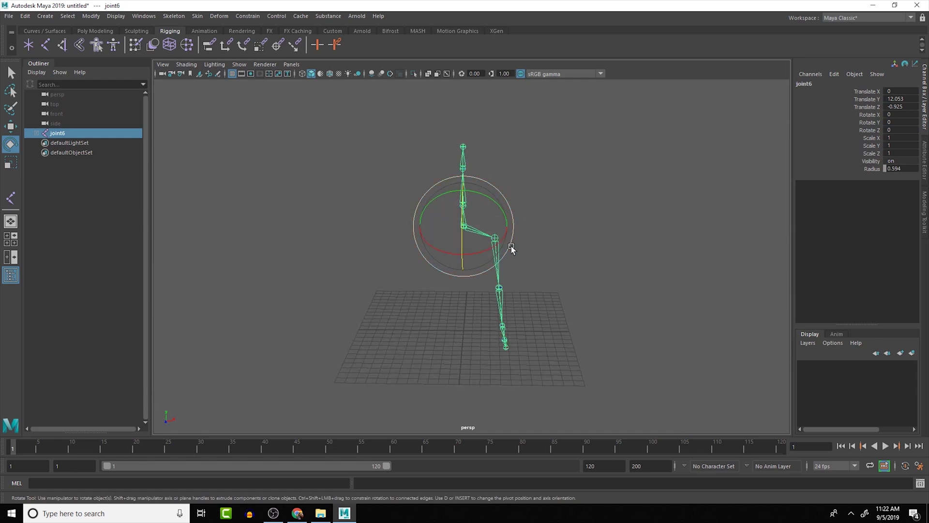
# Step: In the Outliner, expand joint6, then joint1 through joint4, revealing joint5 at the bottom
pyautogui.click(39, 134)
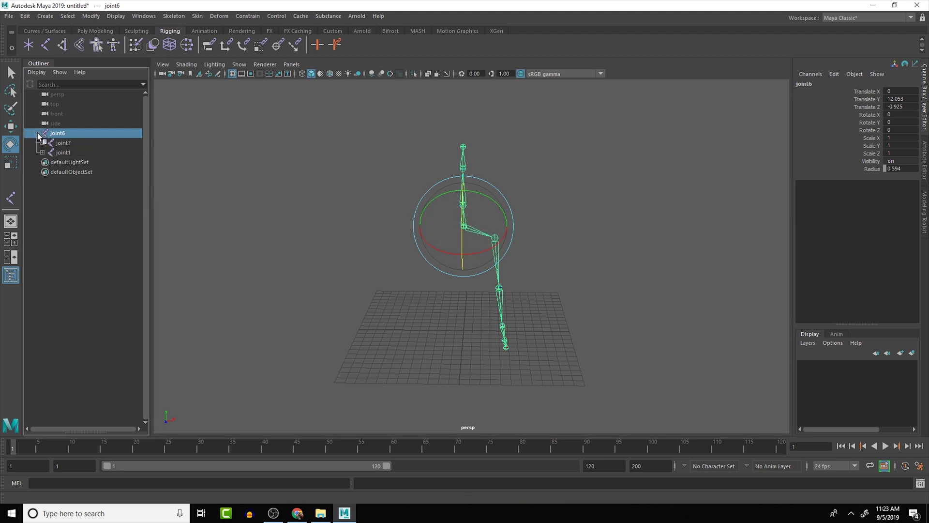
pyautogui.click(62, 152)
pyautogui.moveTo(59, 139); pyautogui.dragTo(60, 141, button='middle')
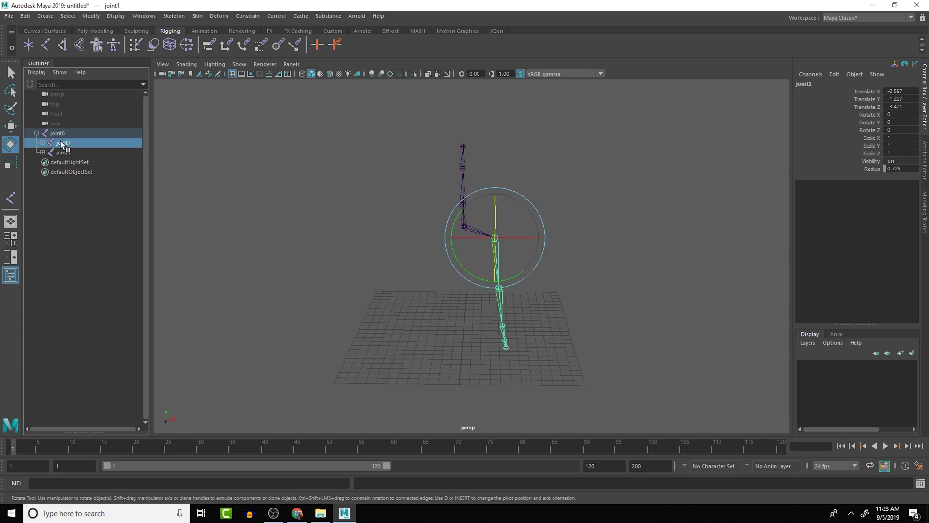
pyautogui.hotkey('ctrl', 'z')
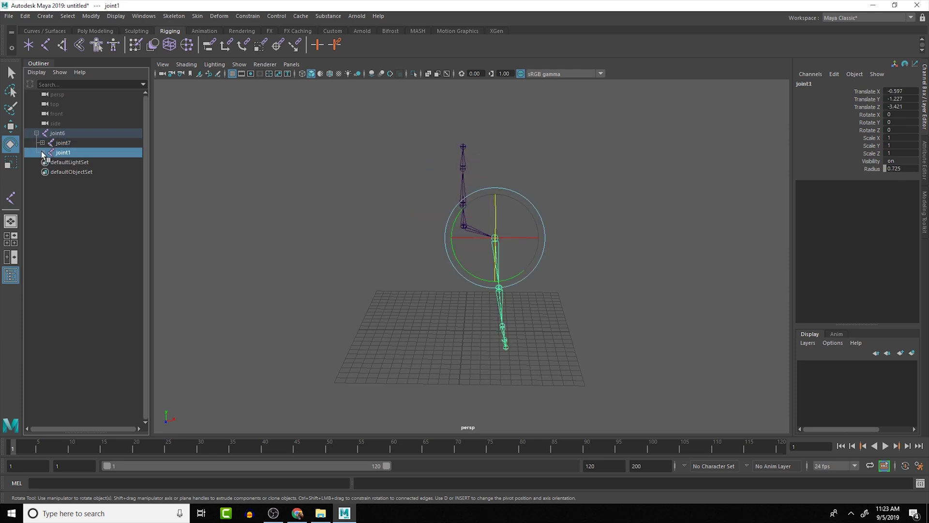
pyautogui.click(42, 152)
pyautogui.click(48, 163)
pyautogui.click(54, 171)
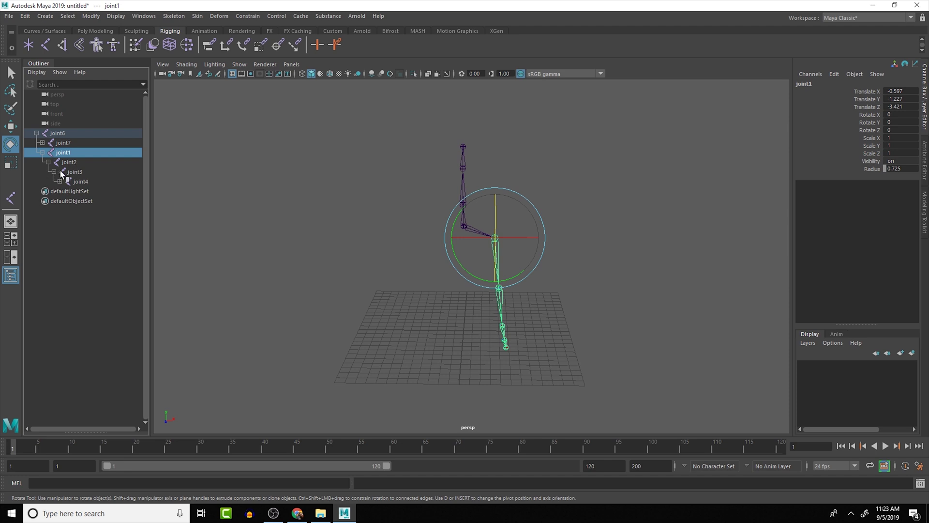
pyautogui.click(71, 172)
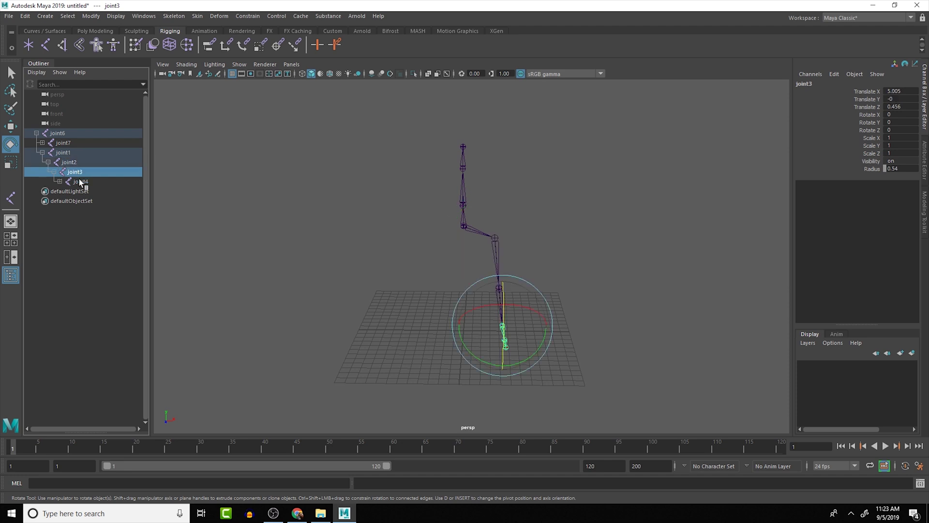
pyautogui.click(42, 152)
pyautogui.keyDown('shift'); pyautogui.click(42, 152); pyautogui.keyUp('shift')
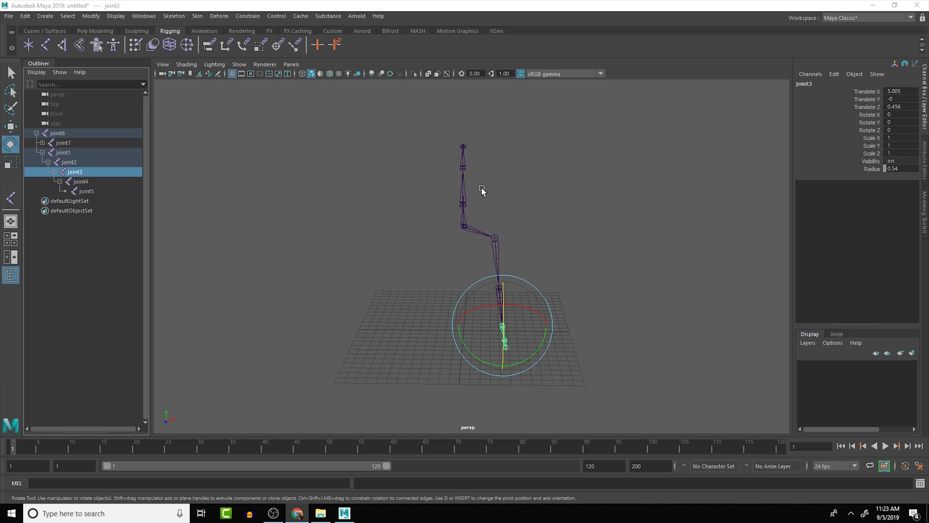
pyautogui.keyDown('alt'); pyautogui.moveTo(406, 201); pyautogui.dragTo(322, 211); pyautogui.keyUp('alt')
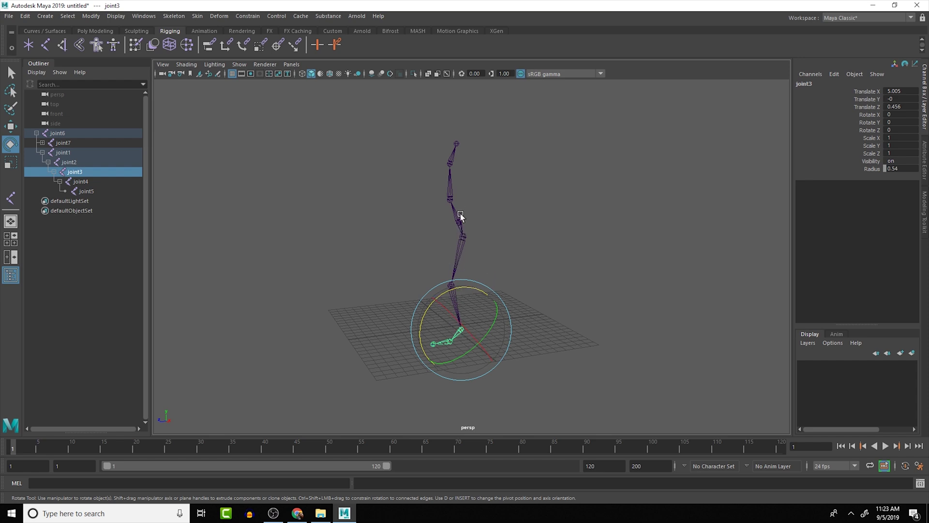
pyautogui.click(554, 326)
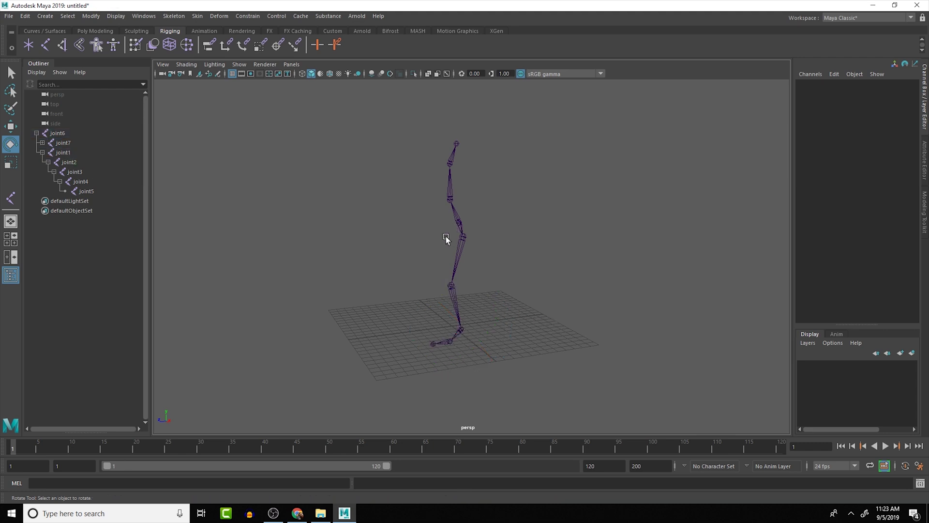
pyautogui.click(452, 254)
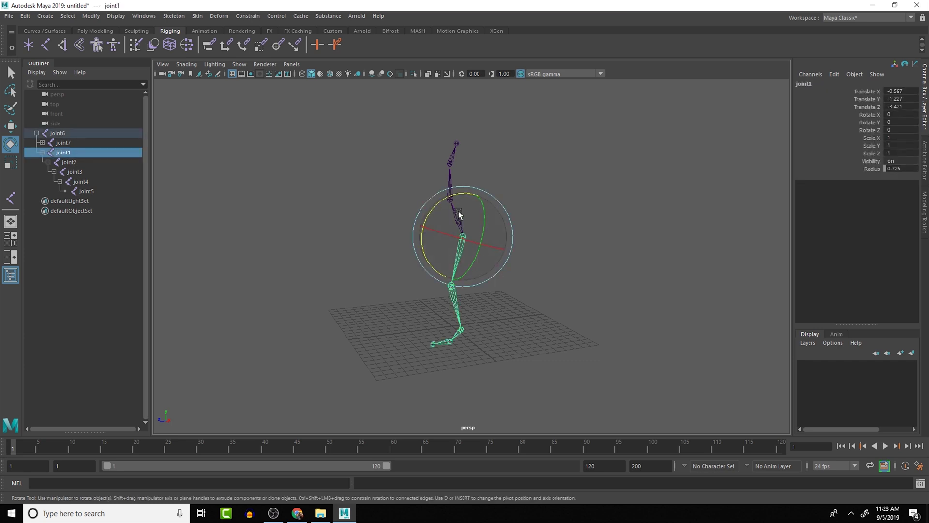
pyautogui.moveTo(451, 196); pyautogui.dragTo(463, 186)
pyautogui.hotkey('ctrl', 'z')
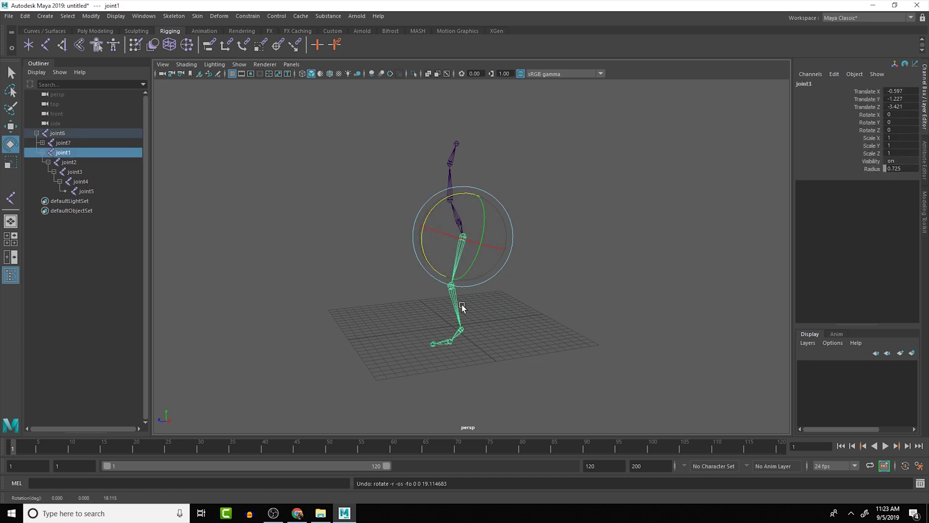
pyautogui.click(461, 312)
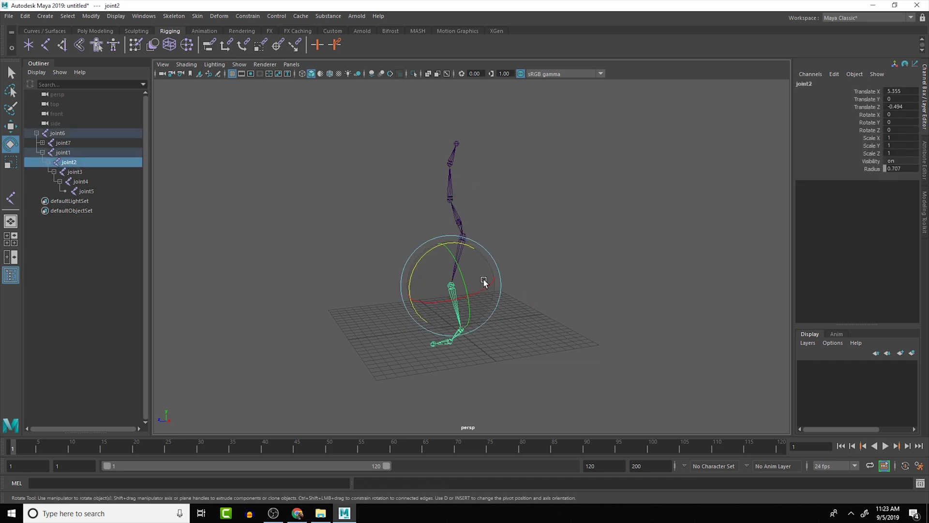